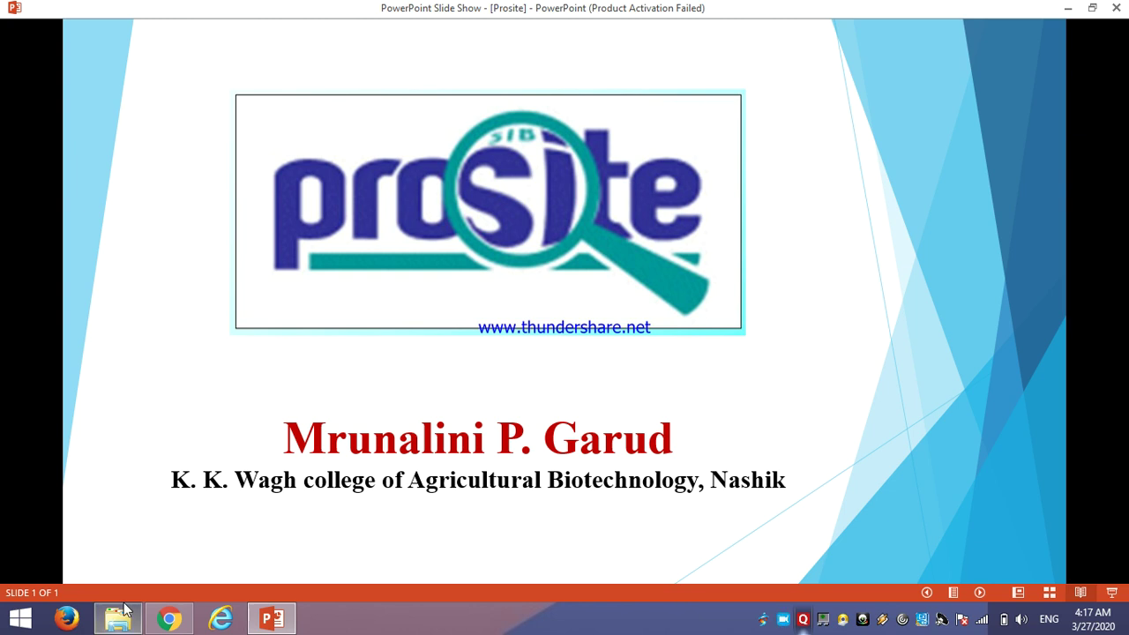
Search Google for 'prosite scan' in the web browser.
click(167, 623)
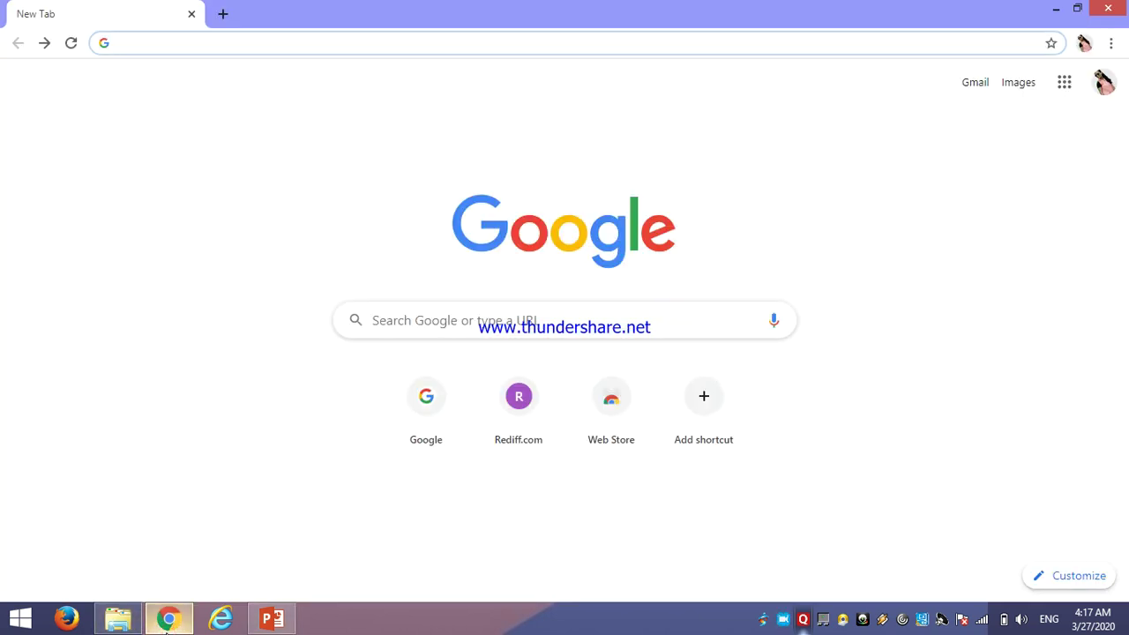
text(pr)
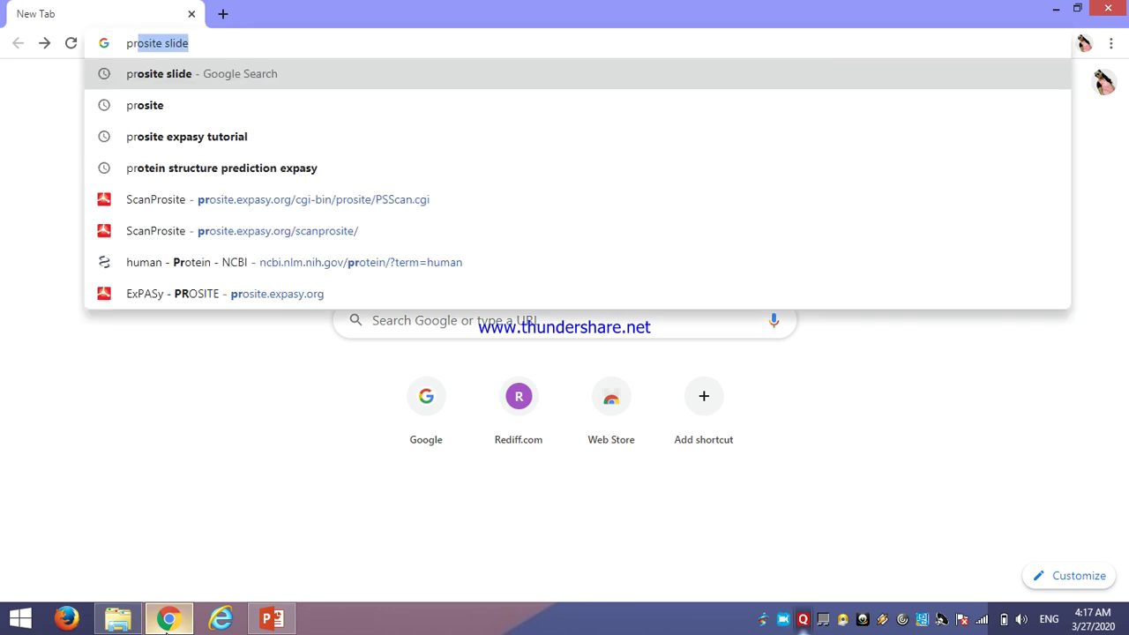
text(osite )
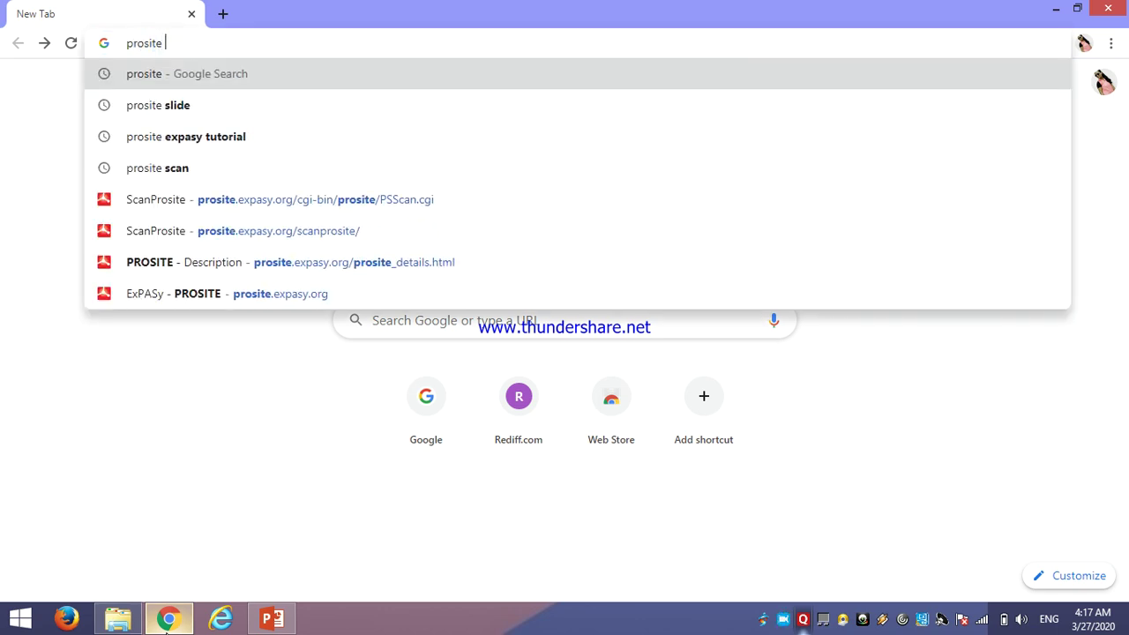
text(scan)
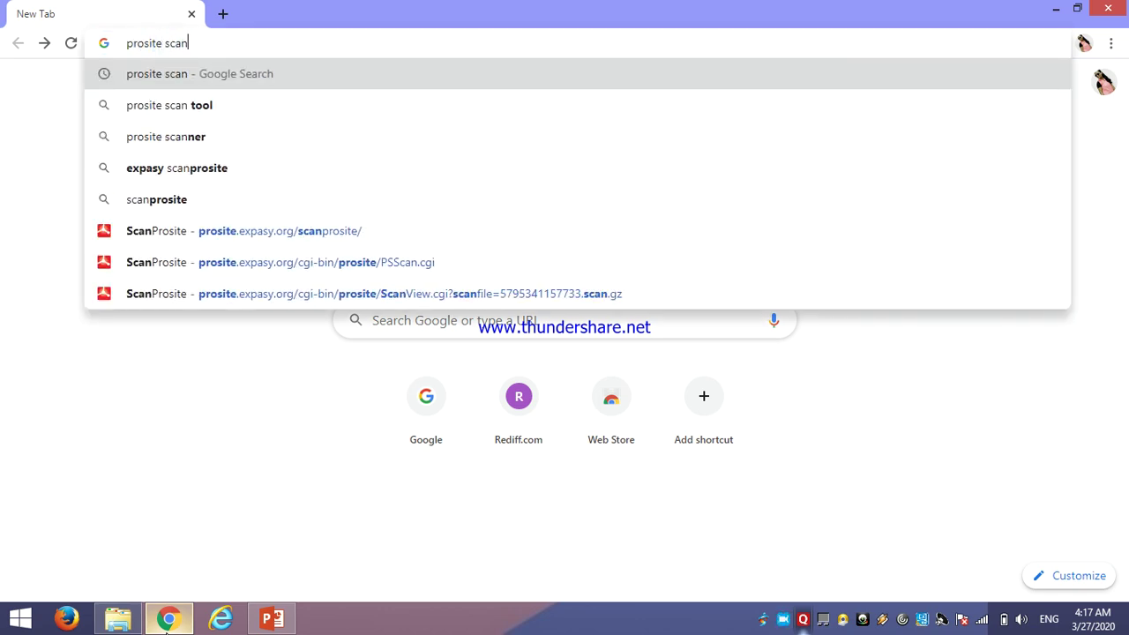
key(Return)
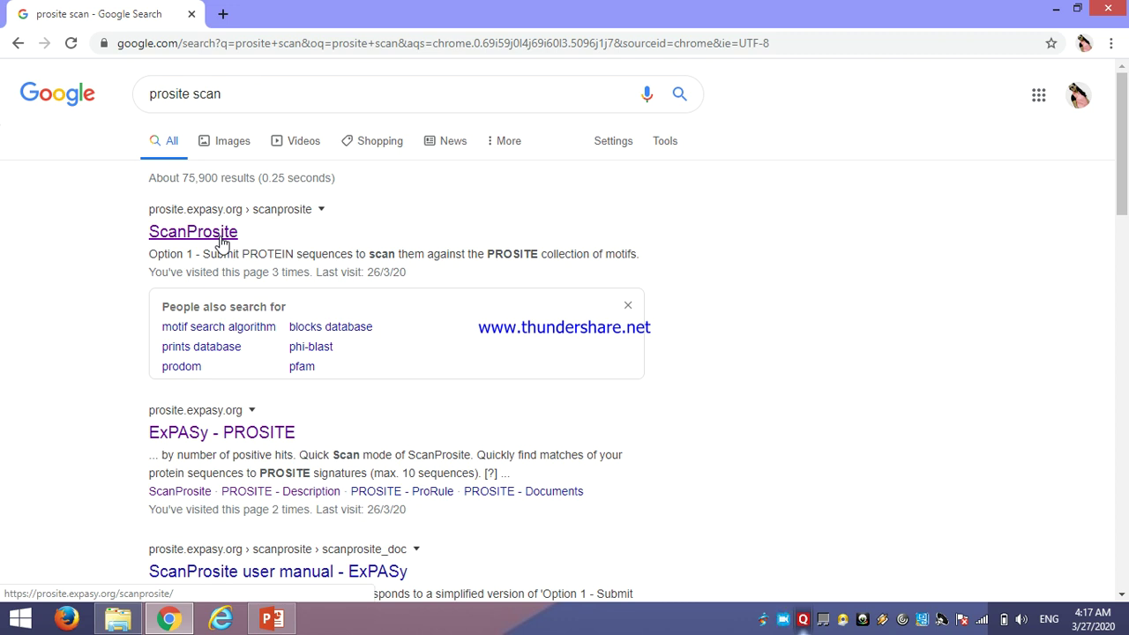
Open the ScanProsite tool page and look over its STEP 1–3 submission form.
click(206, 231)
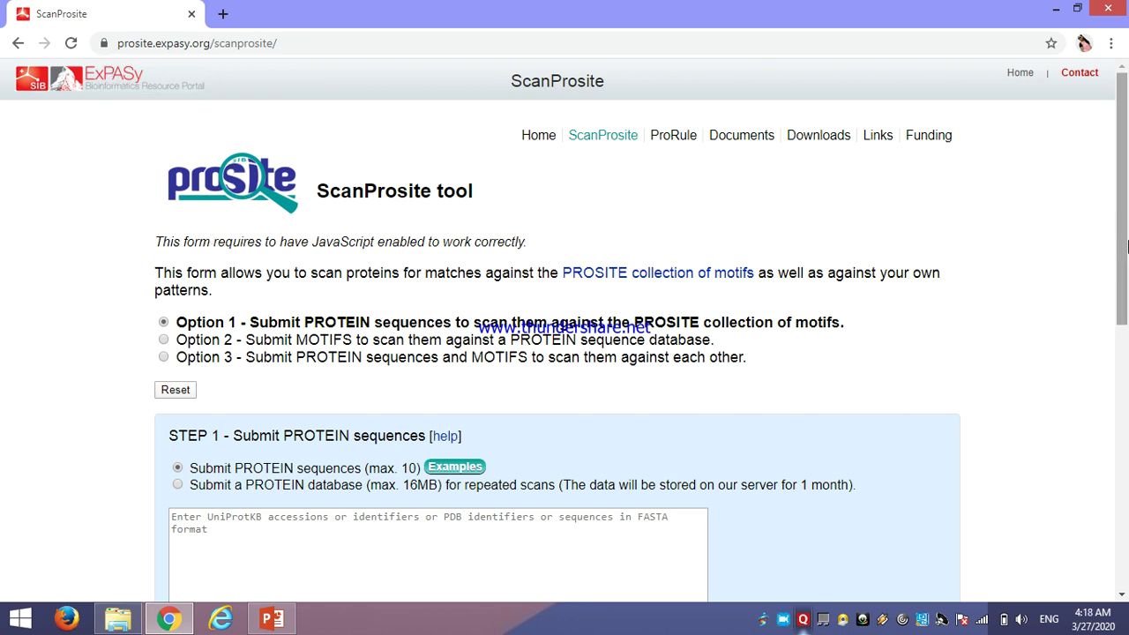
drag(1125, 247, 1125, 291)
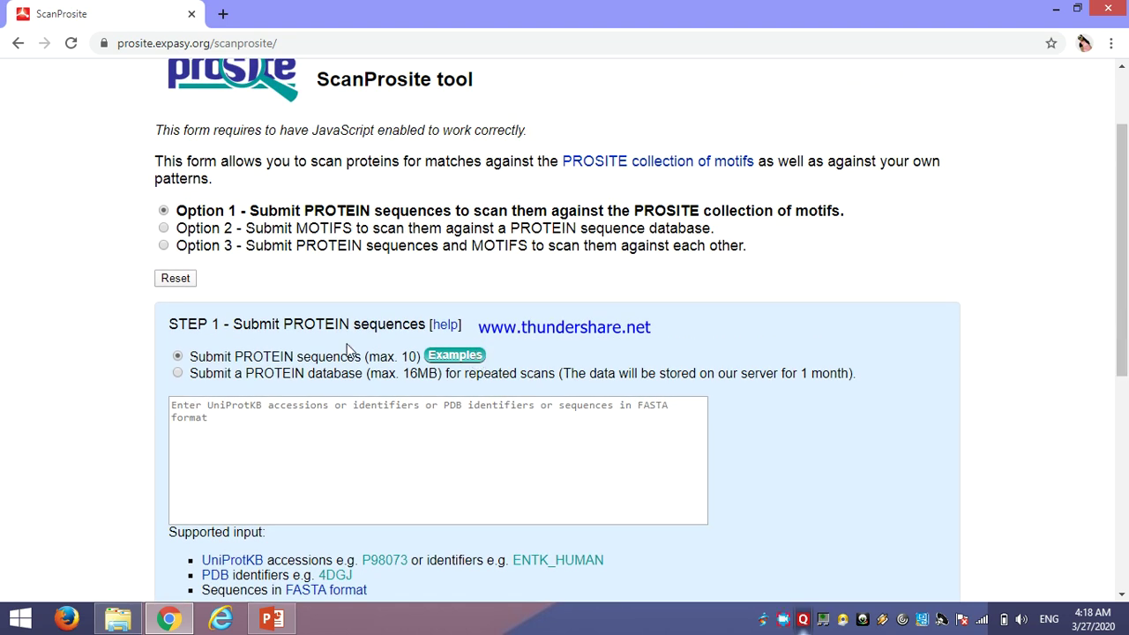
drag(1124, 227, 1127, 321)
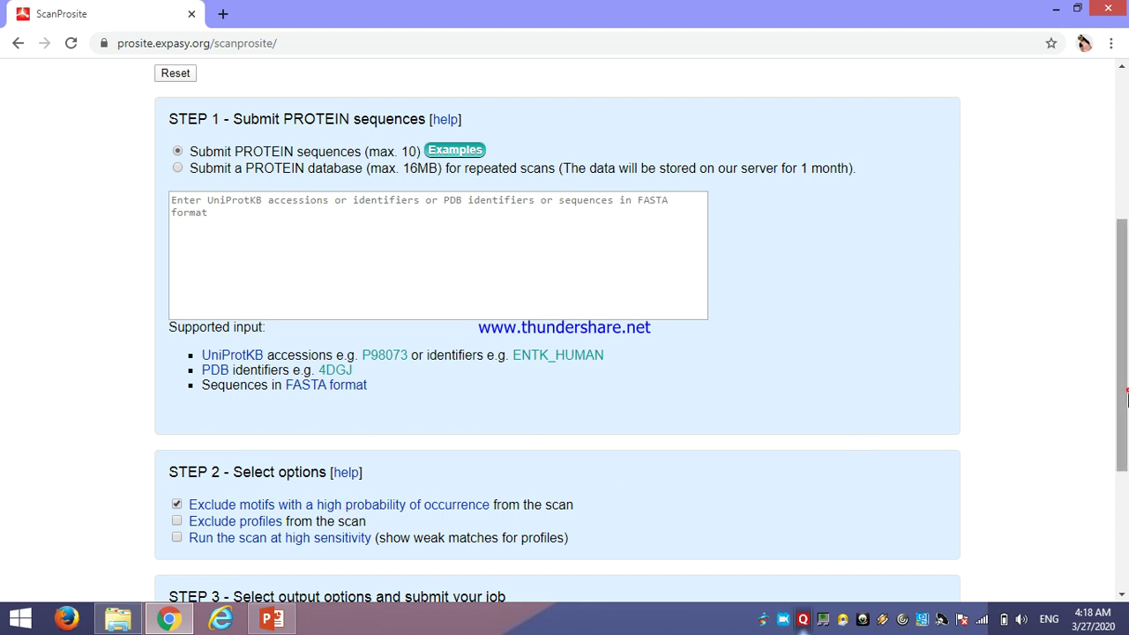
drag(1127, 397, 1127, 454)
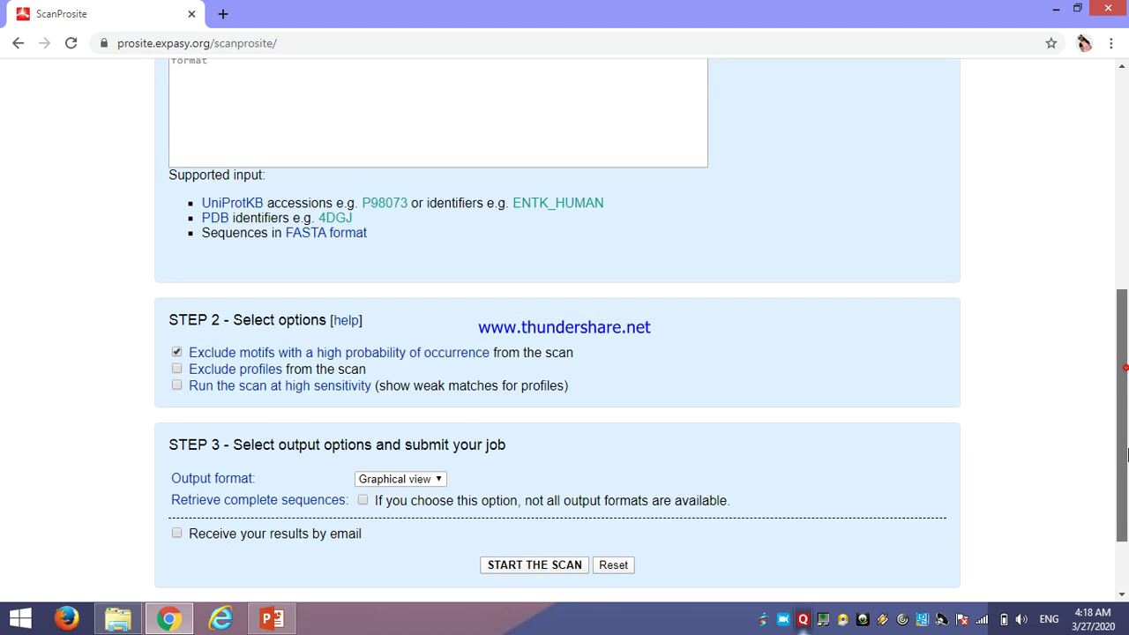
scroll(740, 450, down, 2)
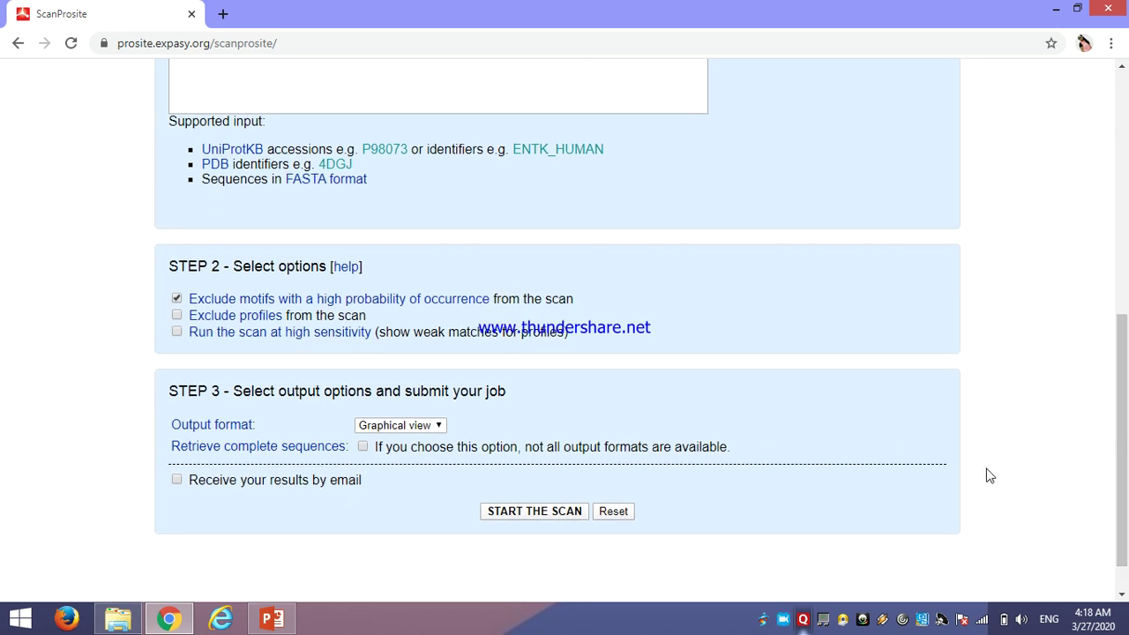
drag(1122, 477, 1123, 243)
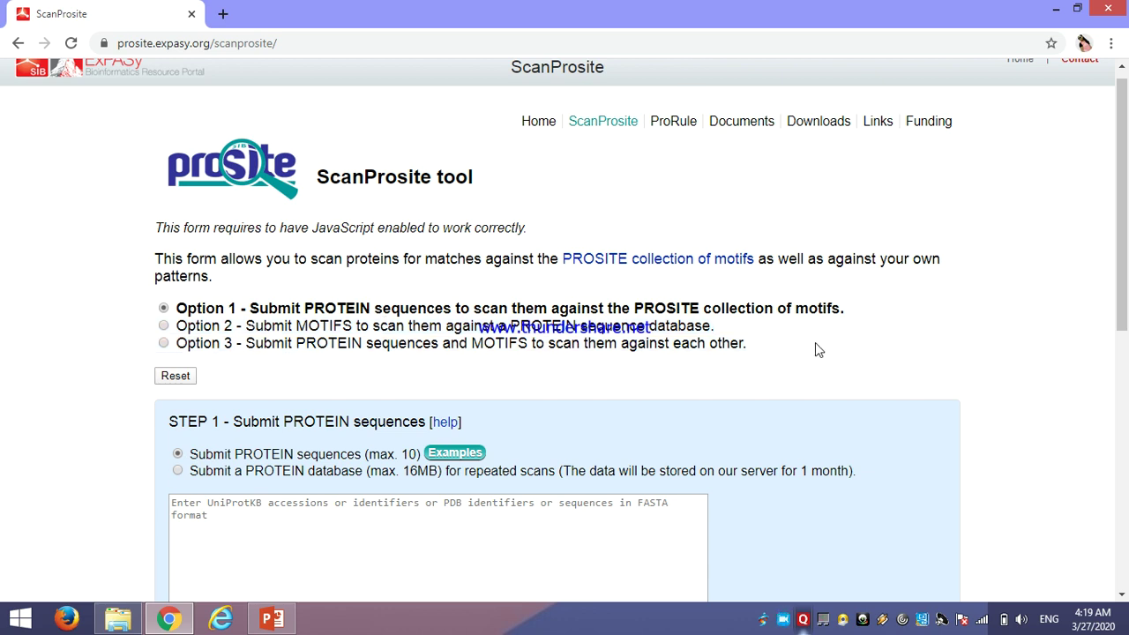
Paste the human trypsin-1 NP_002760.1 FASTA sequence into the STEP 1 sequence box.
drag(1124, 294, 1126, 361)
click(496, 417)
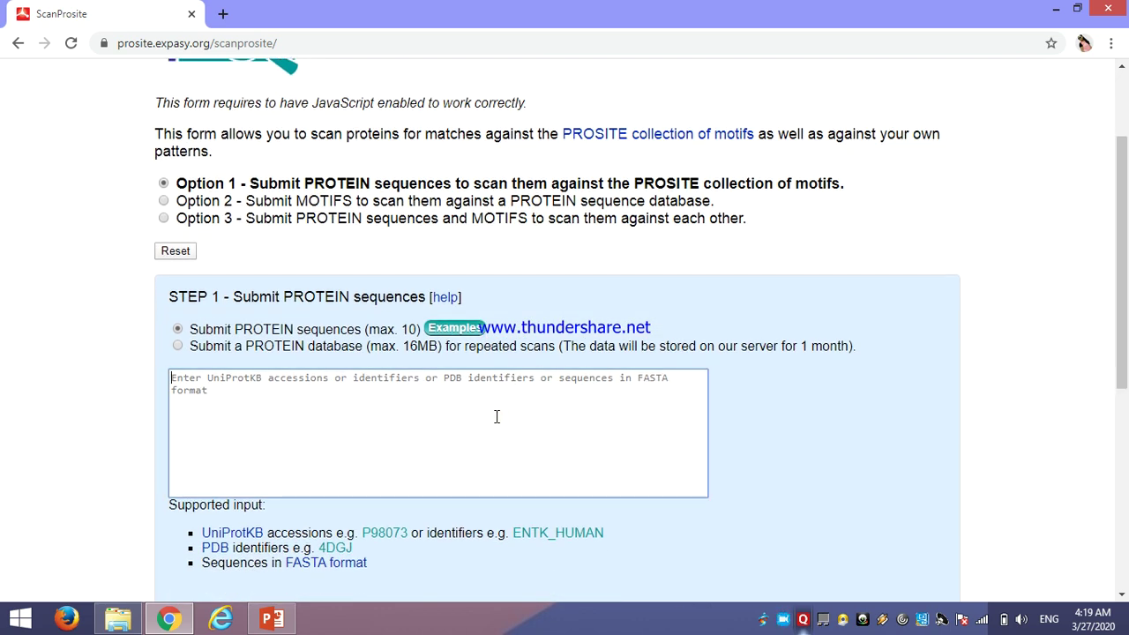
text(>NP_002760.1 trypsin-1 preproprotein [Homo sapiens] MNPLLILTFVAAALAAPFDDDDKIVGGYNCEENSVPYQVSLNSGYHFCGGSLINEQWVVSAGHCYKSRIQ VRLGEHNIEVLEGNEQFINAAKIIRHPQYDRKTLNNDIMLIKLSSRAVINARVSTISLPTAPPATGTKCL ISGWGNTASSGADYPDELQCLDAPVLSQAKCEASYPGKITSNMFCVGFLEGGKDSCQGDSGGPVVCNGQL QGVVSWGDGCAQKNKPGVYTKVYNYVKWIKNTIAANS)
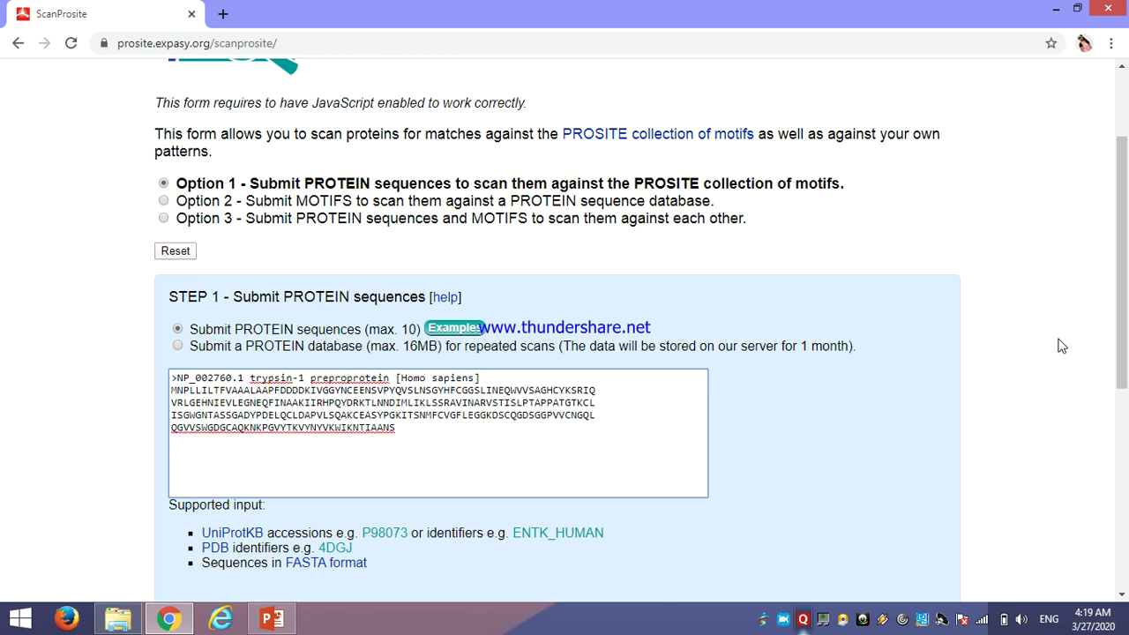
scroll(1127, 316, down, 2)
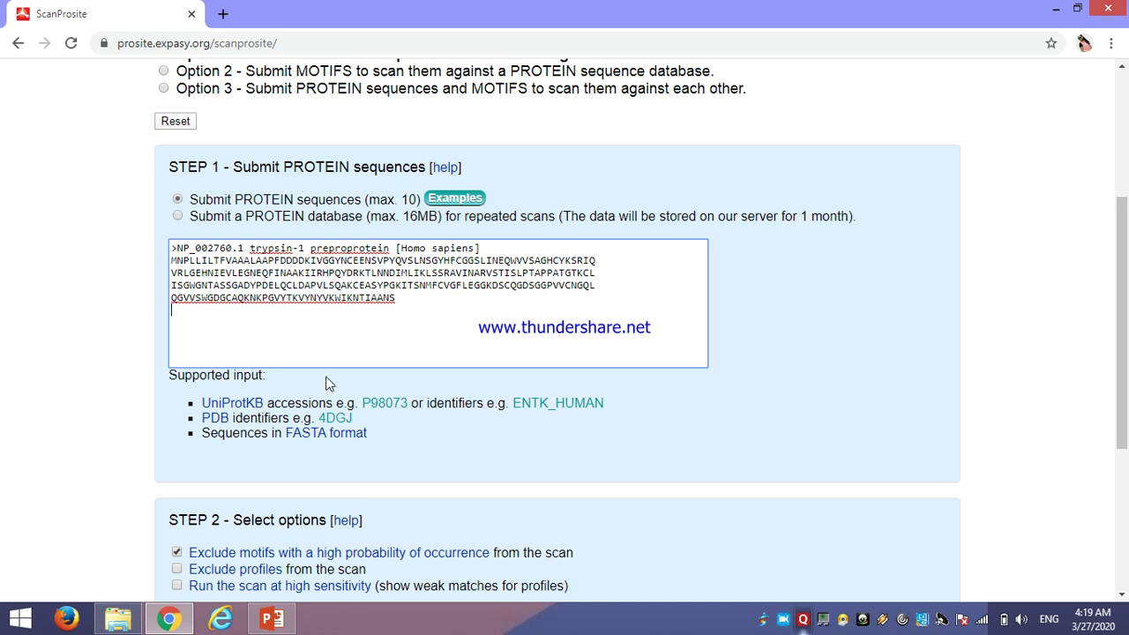
drag(1125, 395, 1126, 491)
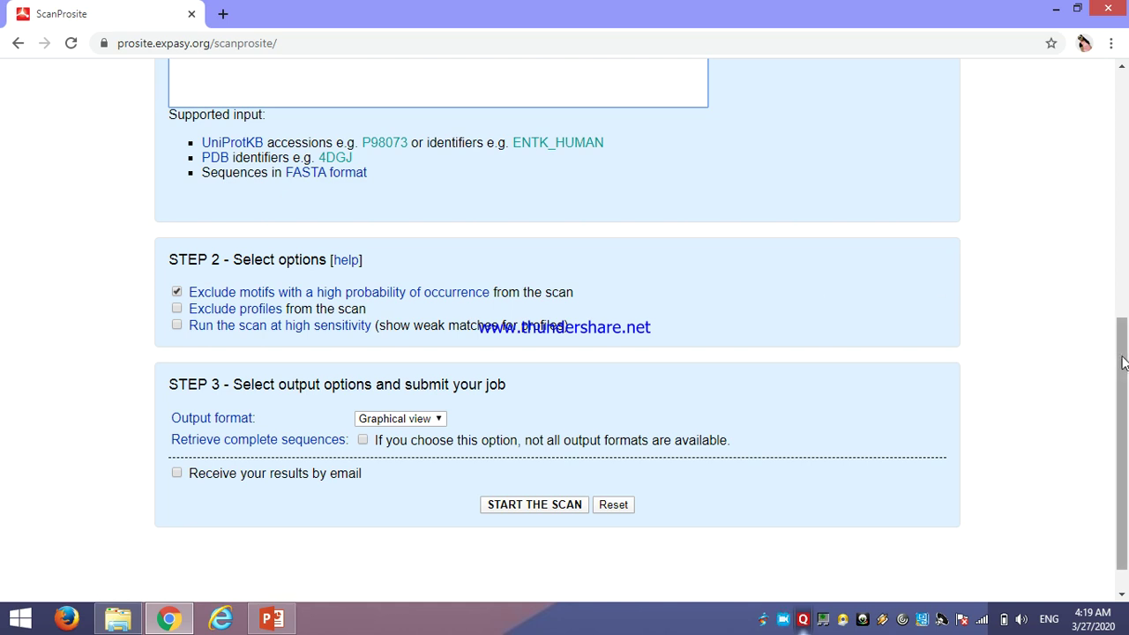
drag(1123, 362, 1125, 388)
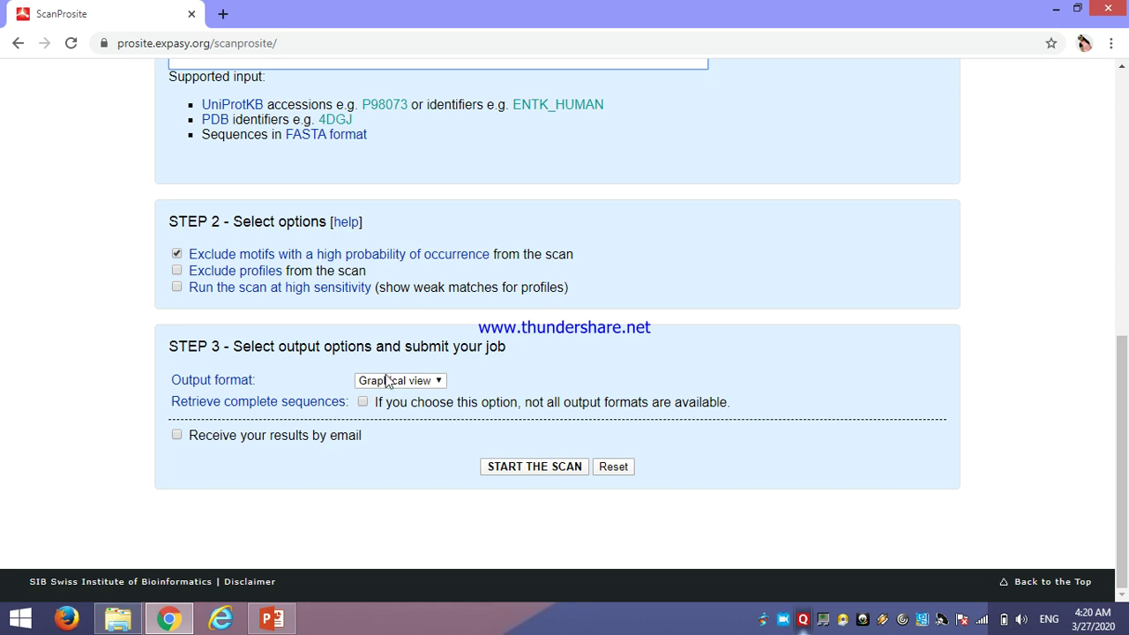
click(441, 382)
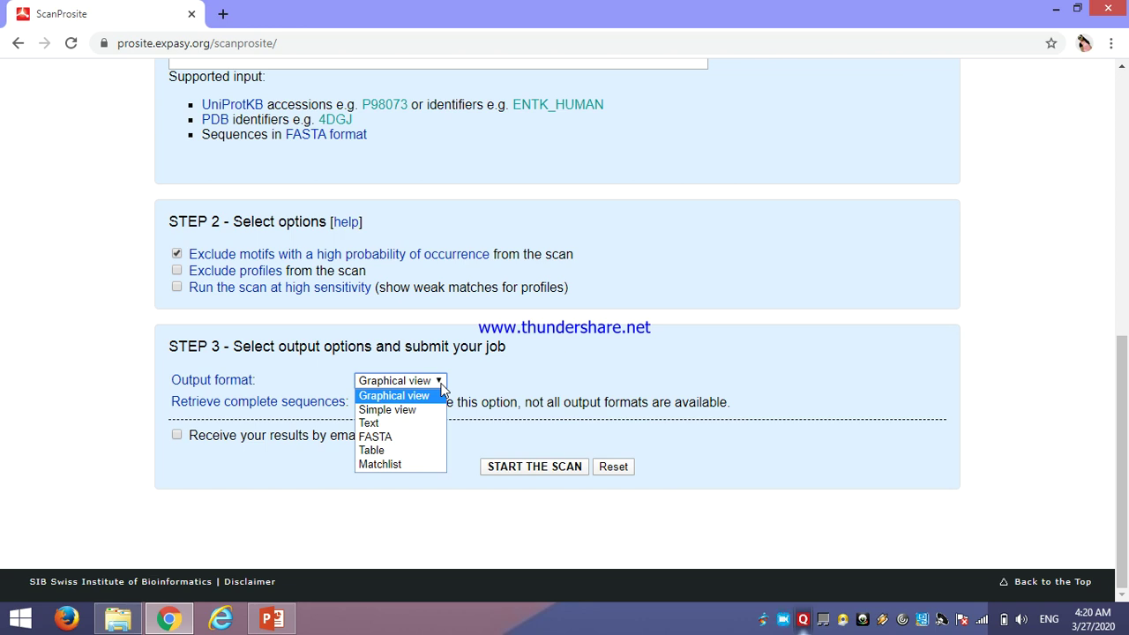
click(567, 370)
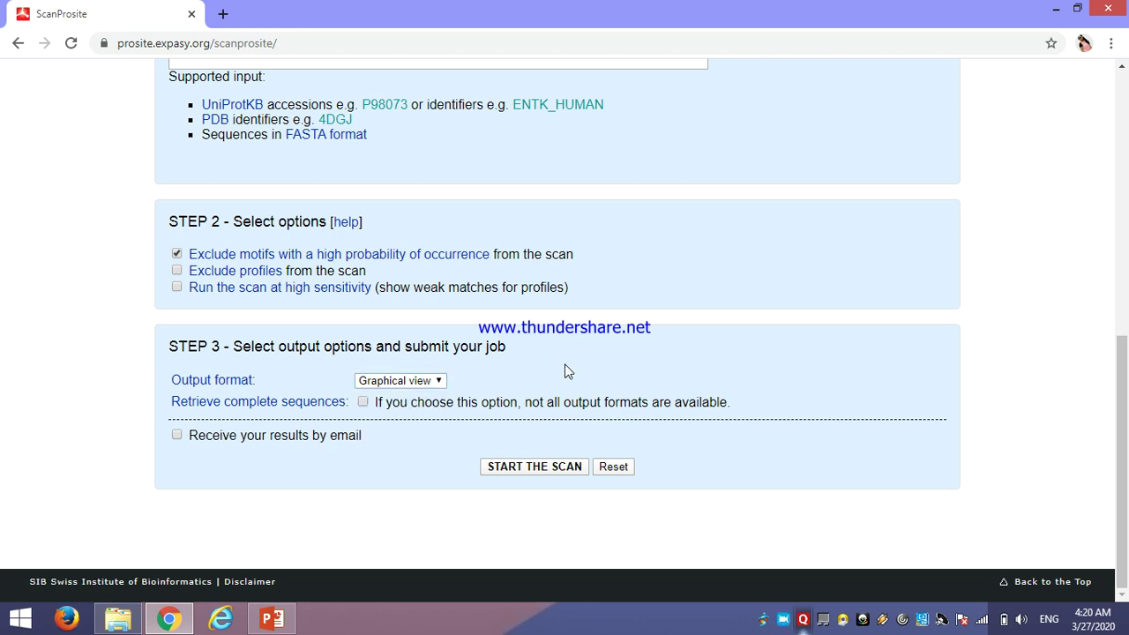
click(177, 436)
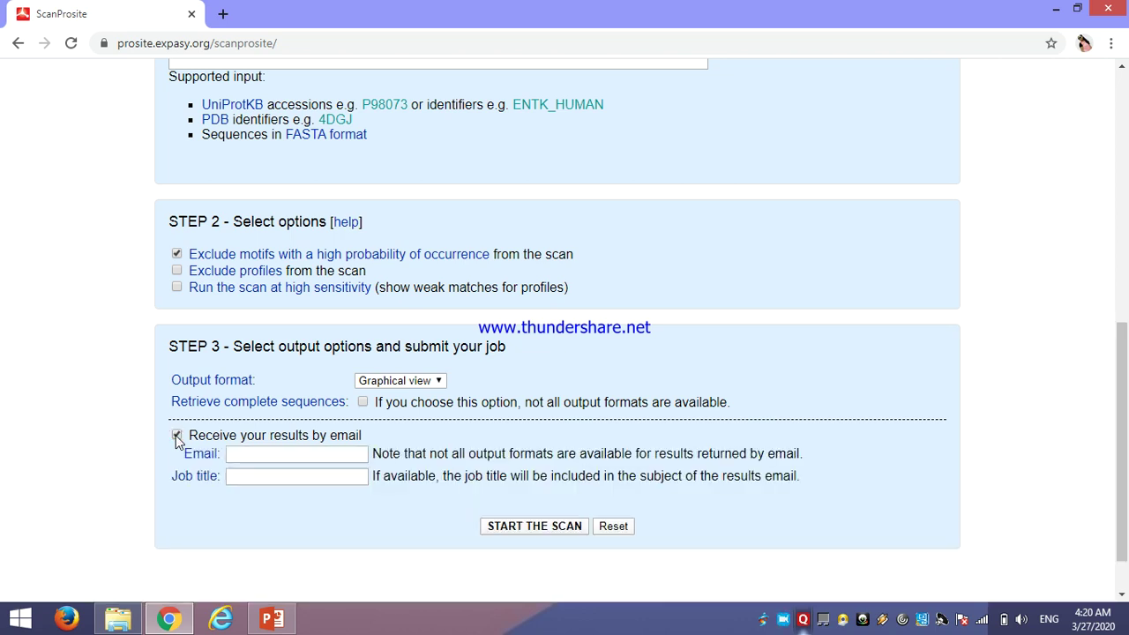
click(273, 453)
click(268, 478)
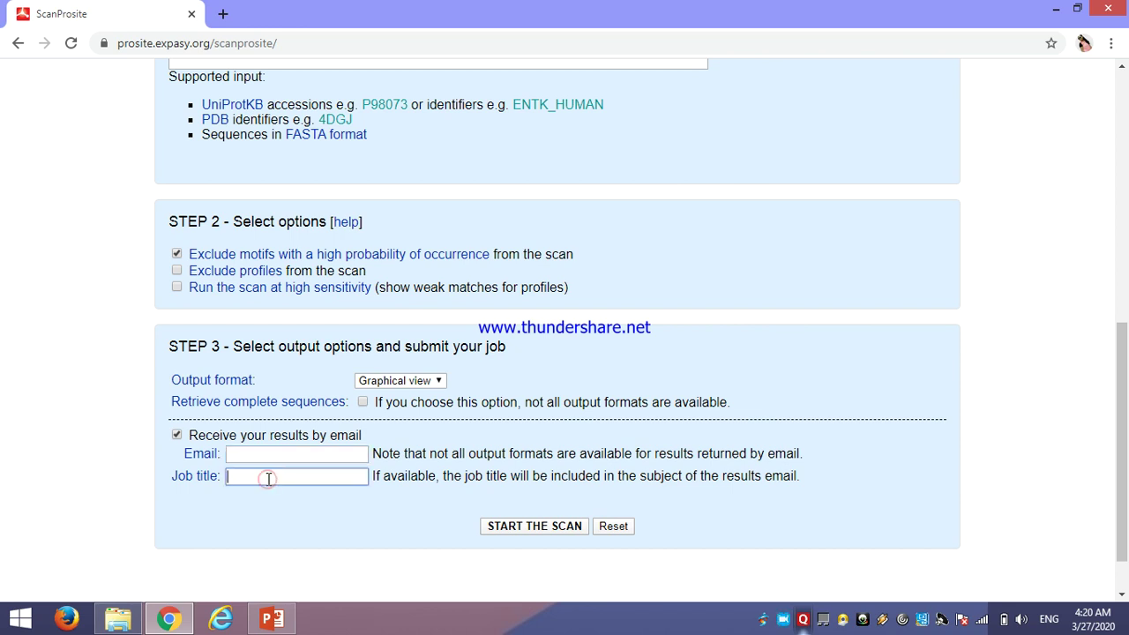
click(177, 436)
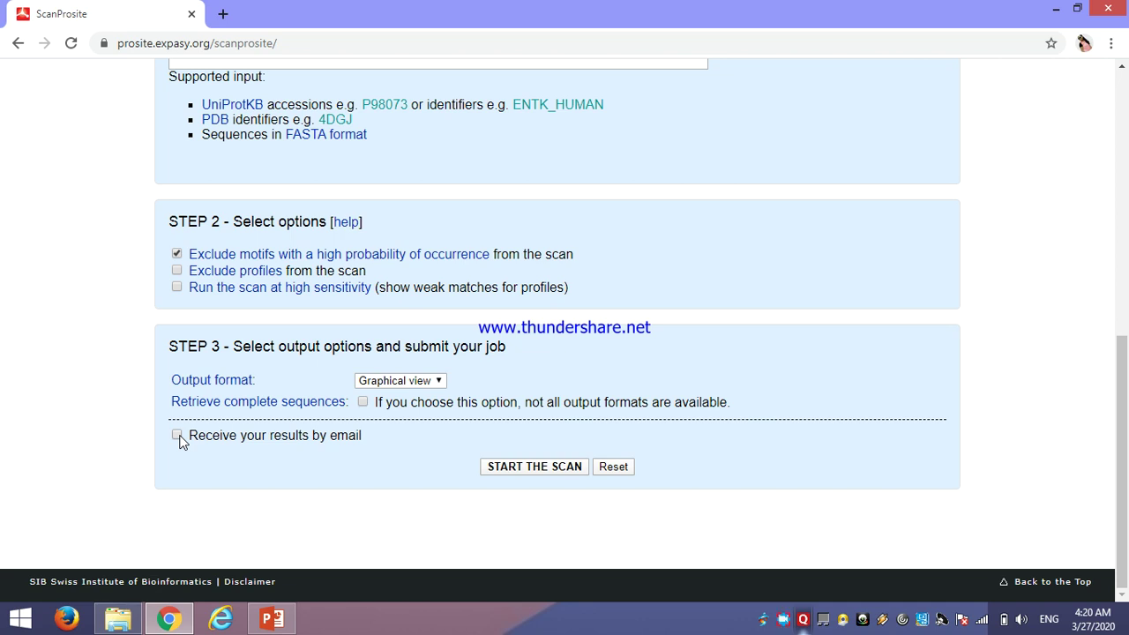
Run the scan and review the 3 hits, including TRYPSIN_DOM at residues 24–244.
click(526, 466)
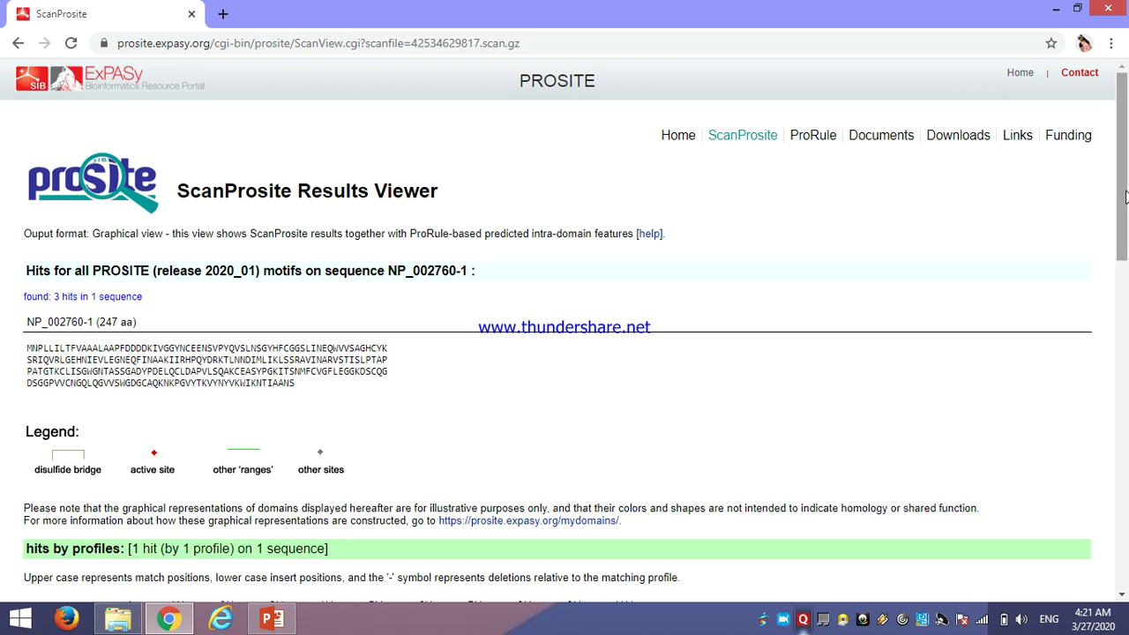
drag(1124, 196, 1126, 132)
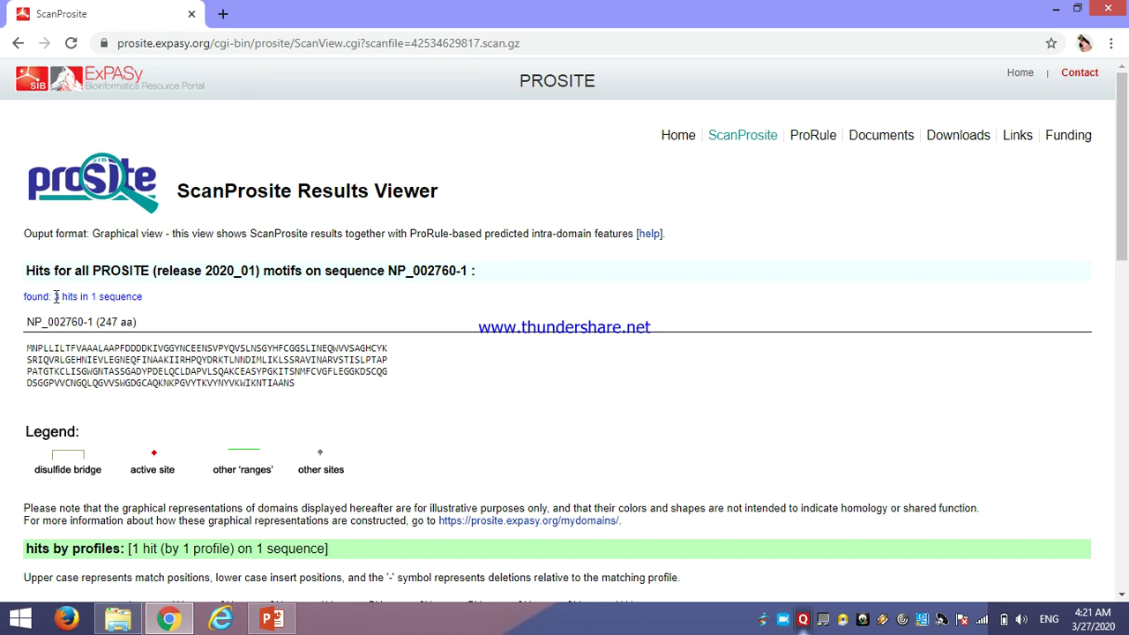
drag(55, 296, 147, 306)
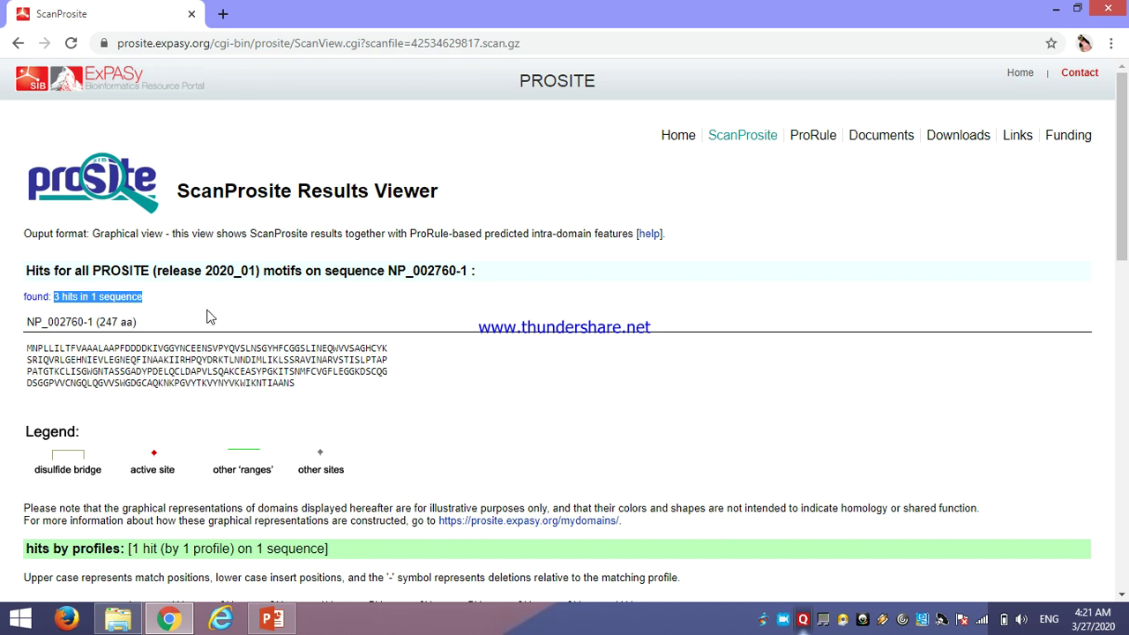
click(415, 408)
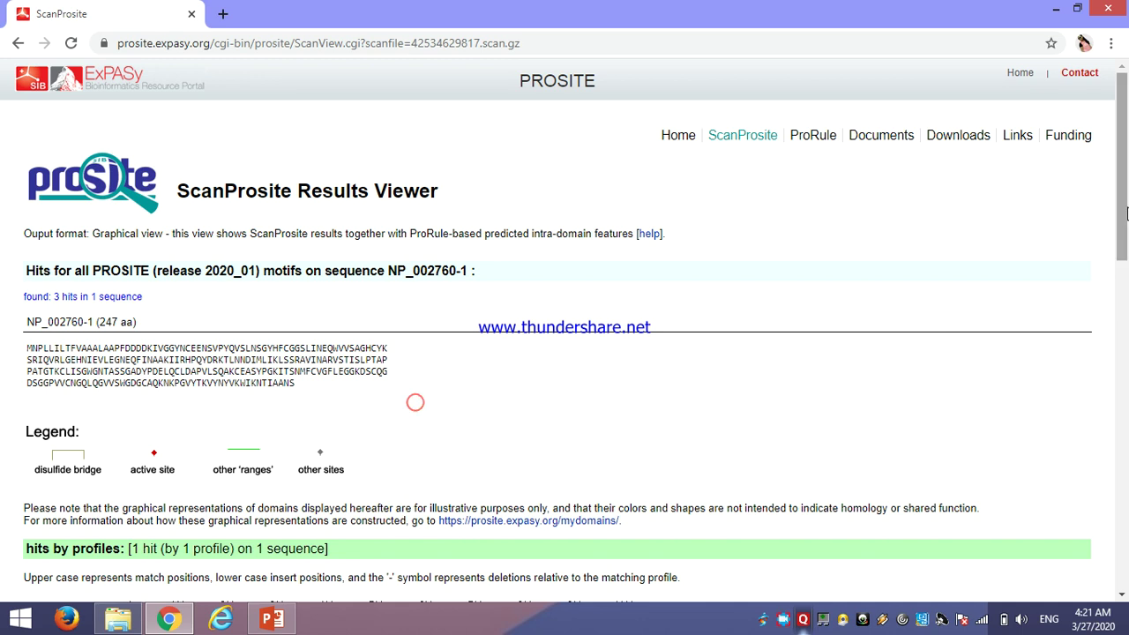
drag(1125, 212, 1125, 299)
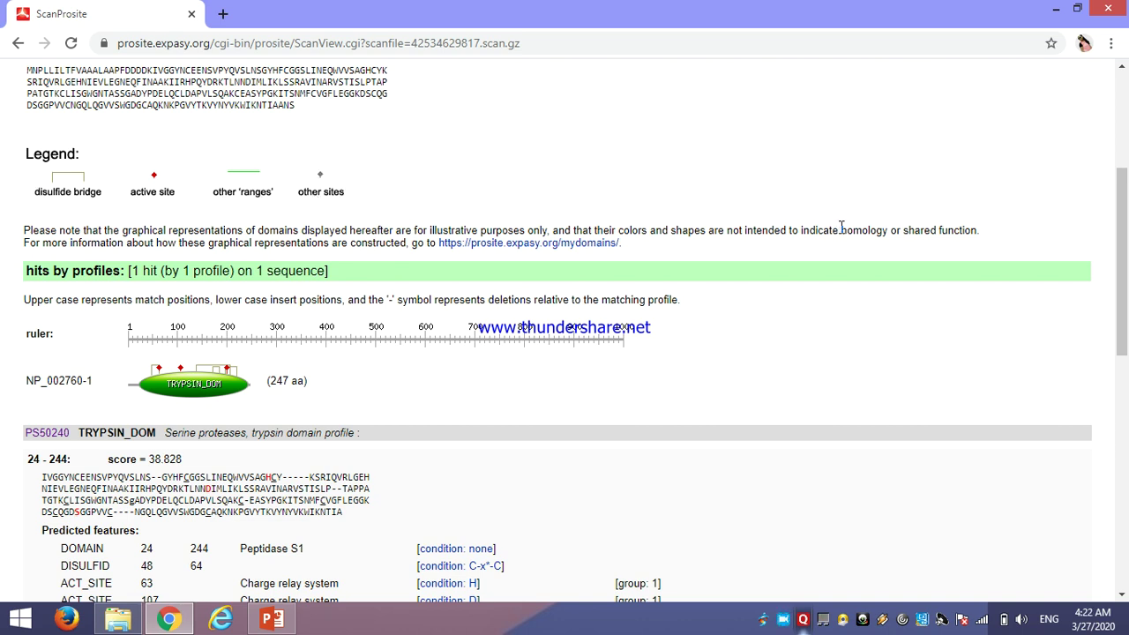
drag(1125, 210, 1126, 264)
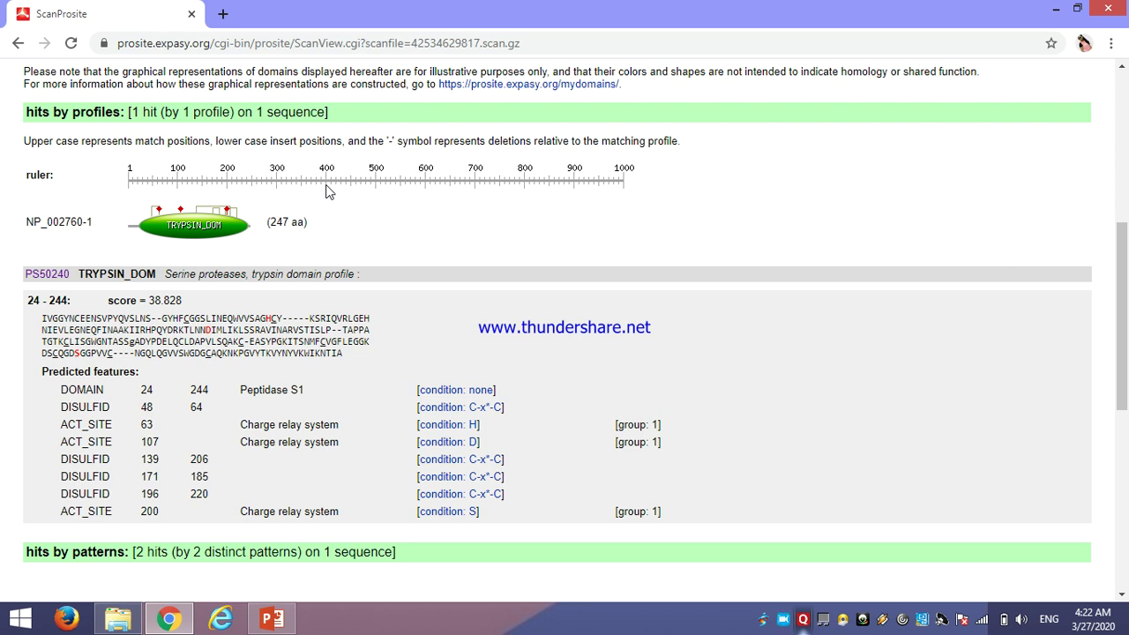
mouse_move(151, 246)
drag(165, 273, 358, 273)
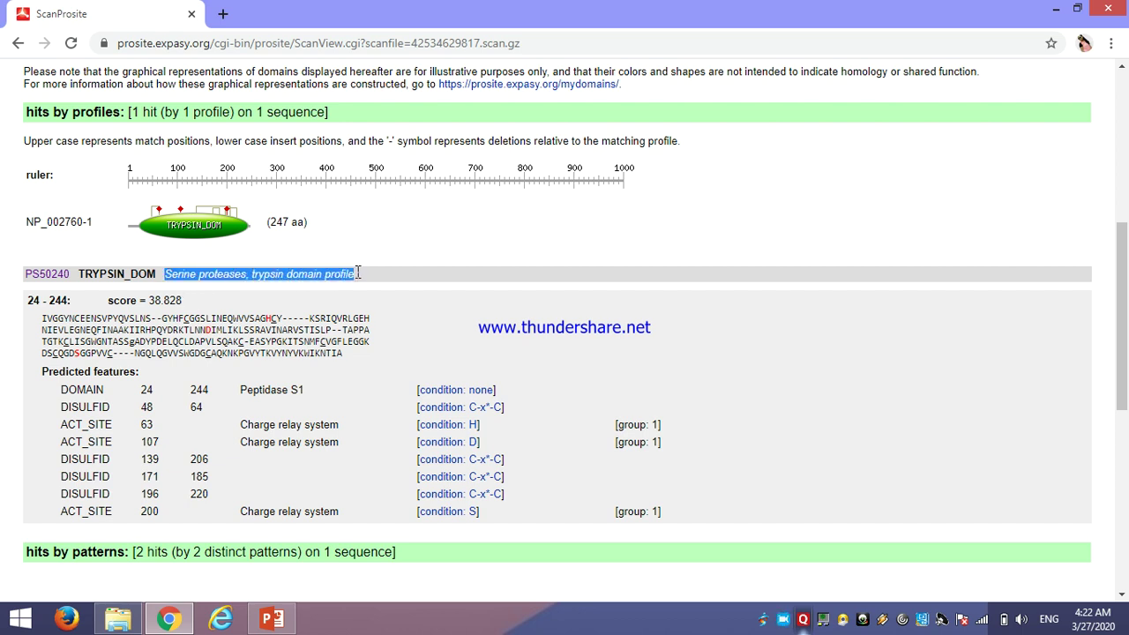
click(431, 289)
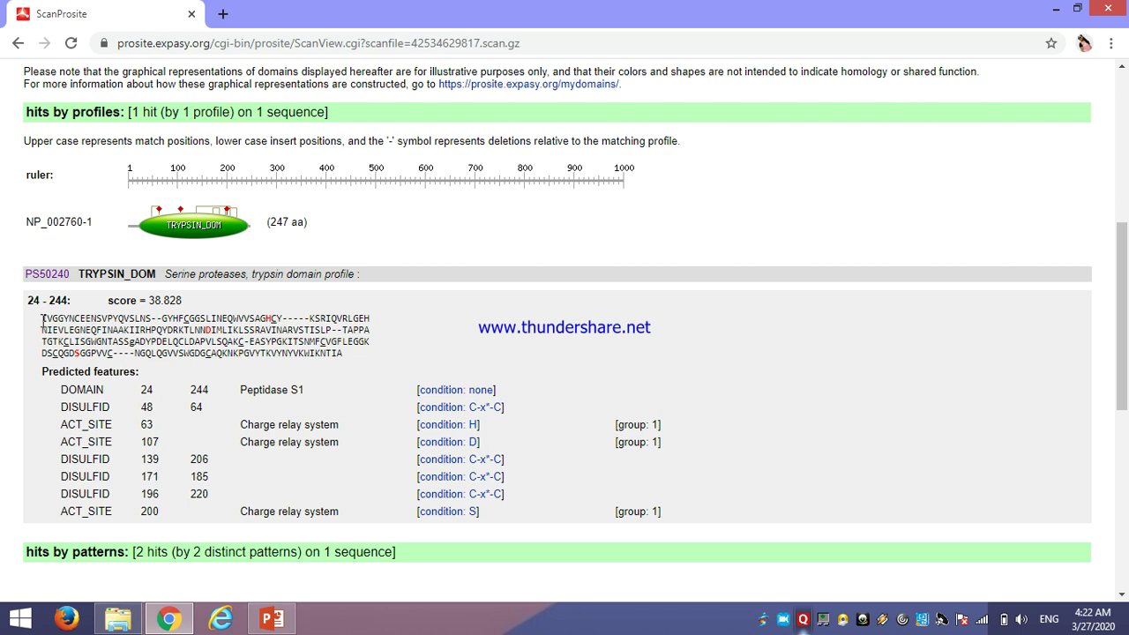
drag(41, 320, 346, 360)
click(988, 221)
drag(1122, 256, 1127, 305)
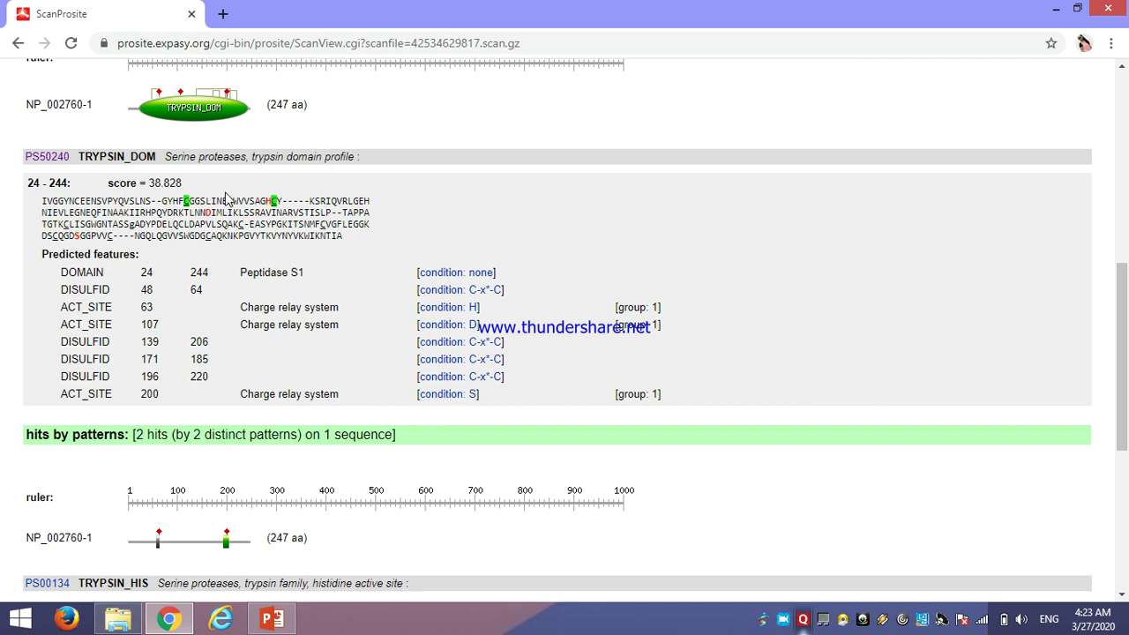
drag(1122, 316, 1122, 263)
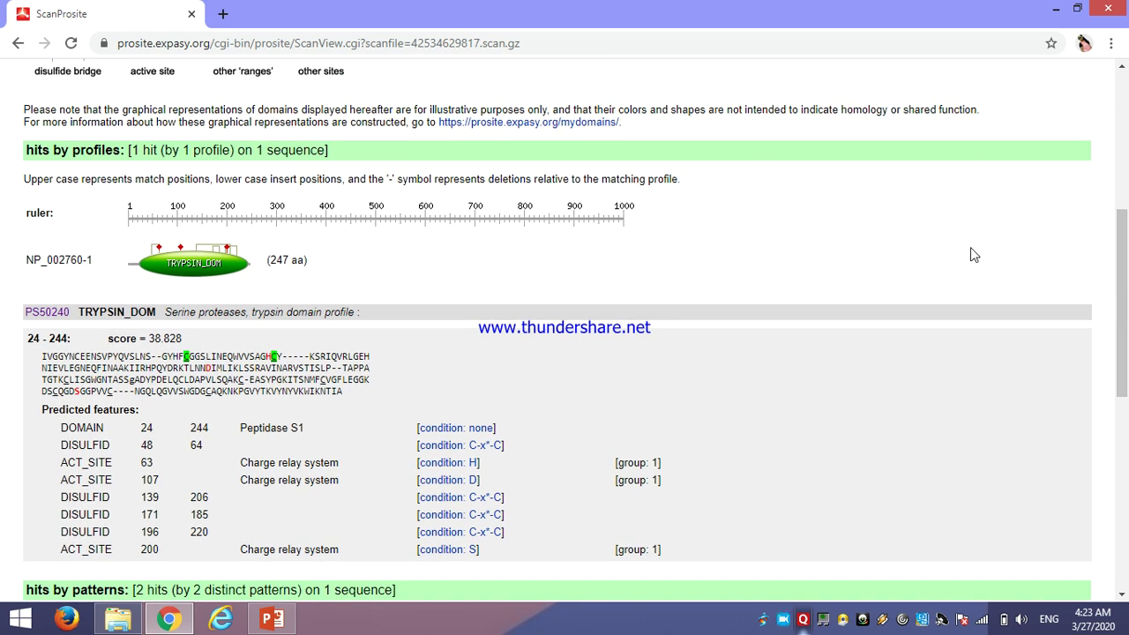
drag(1123, 323, 1123, 272)
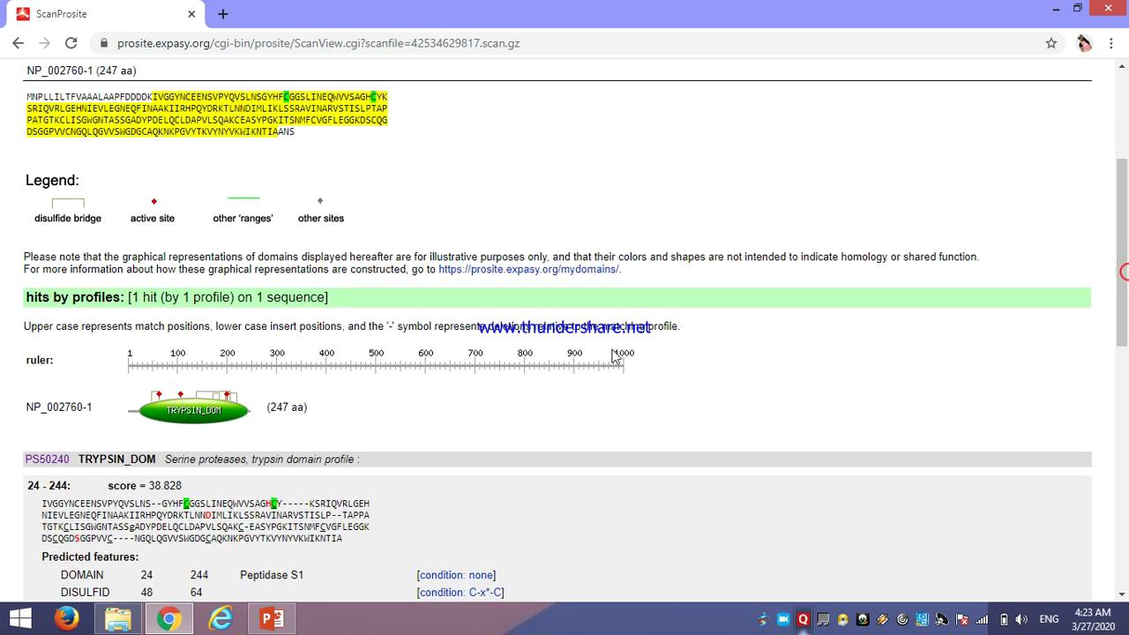
mouse_move(192, 409)
drag(1119, 276, 1118, 228)
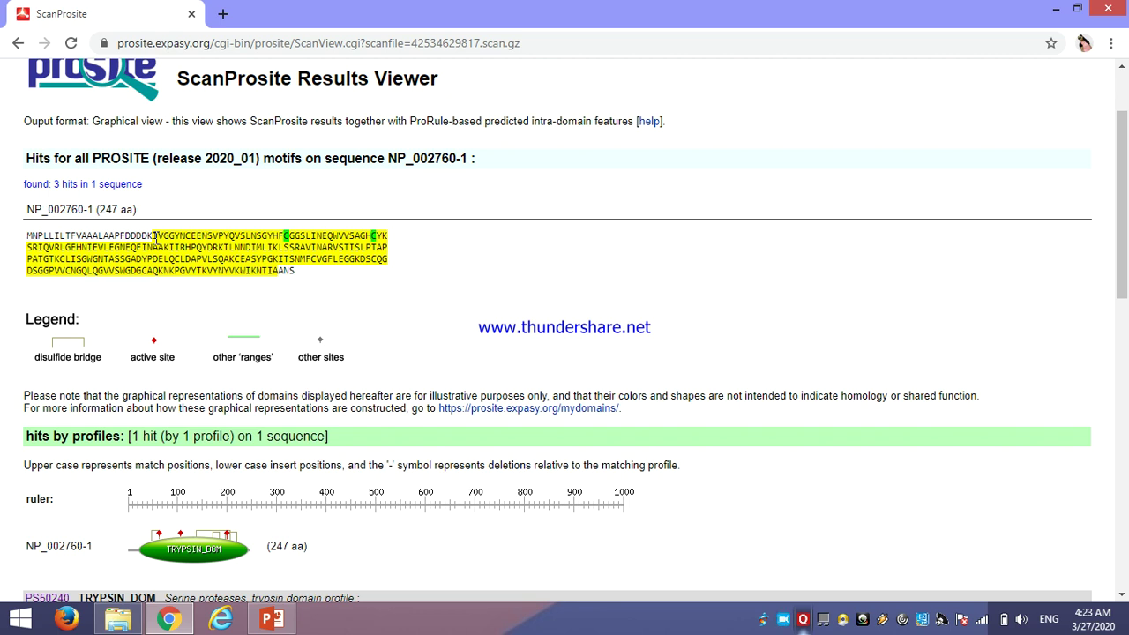
drag(276, 271, 151, 235)
click(332, 274)
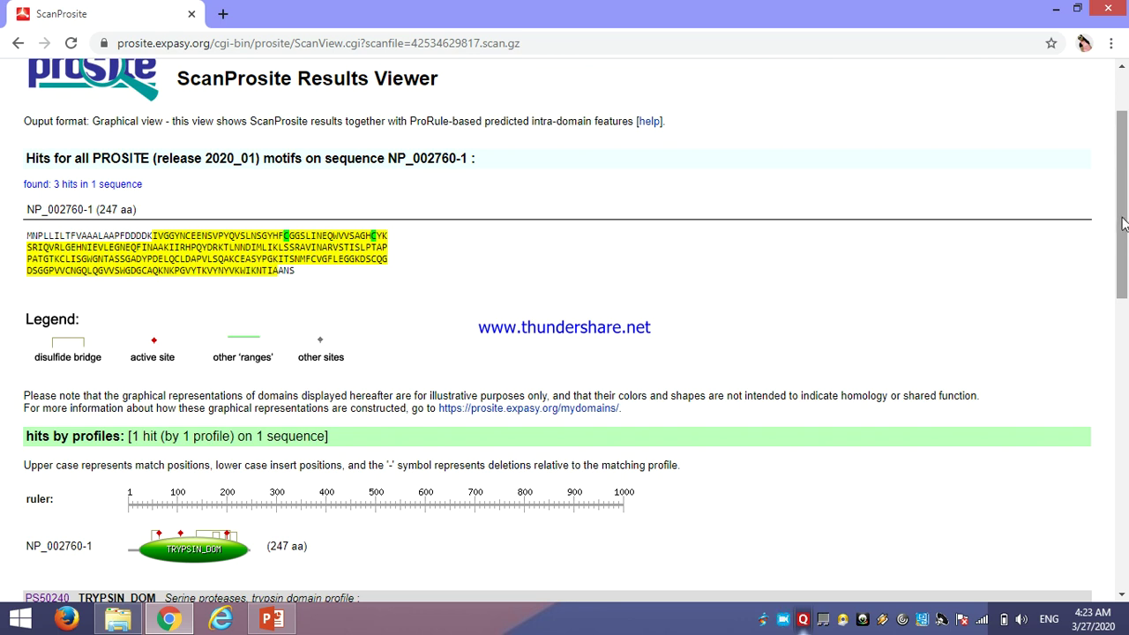
drag(1120, 217, 1125, 436)
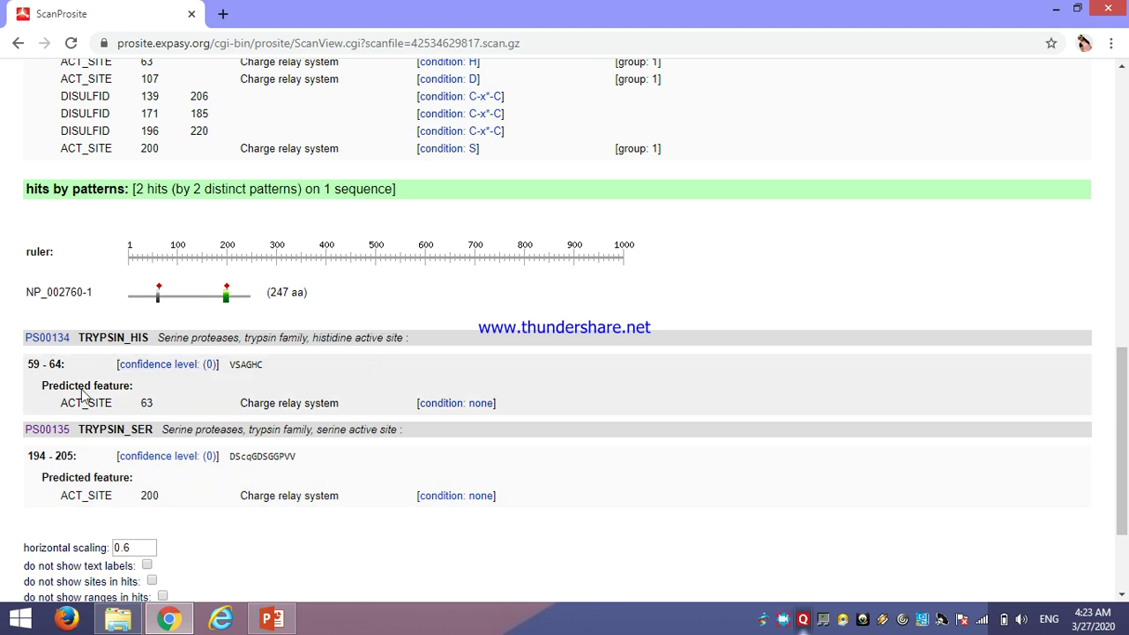
Review the pattern hits, including the 59–64 match range and the serine active site.
triple_click(33, 361)
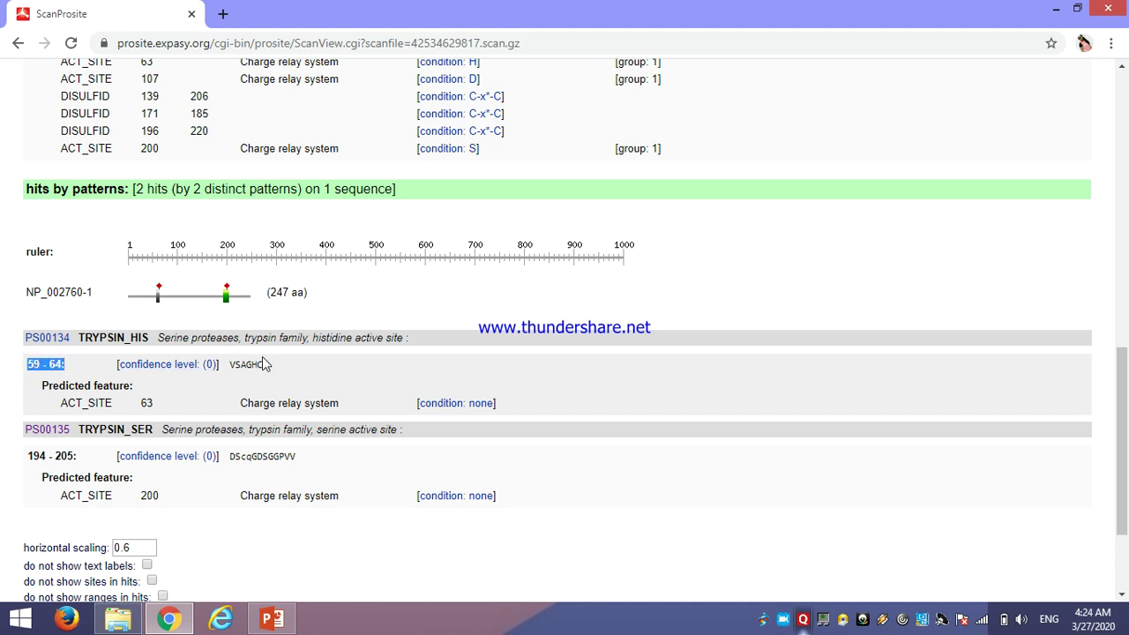
click(615, 316)
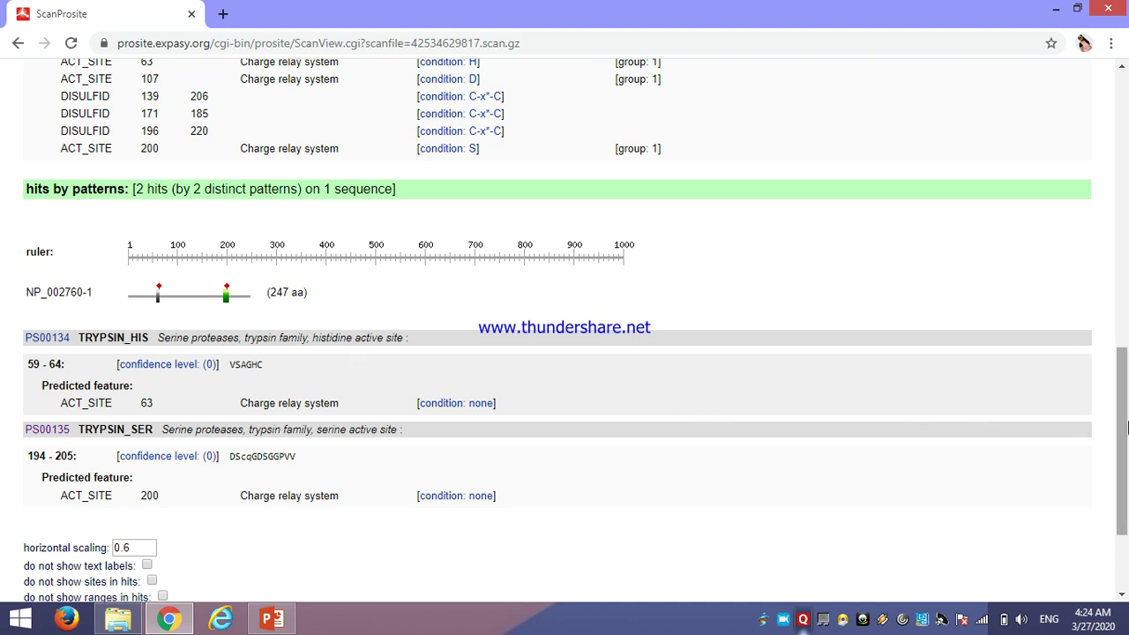
scroll(1122, 428, down, 2)
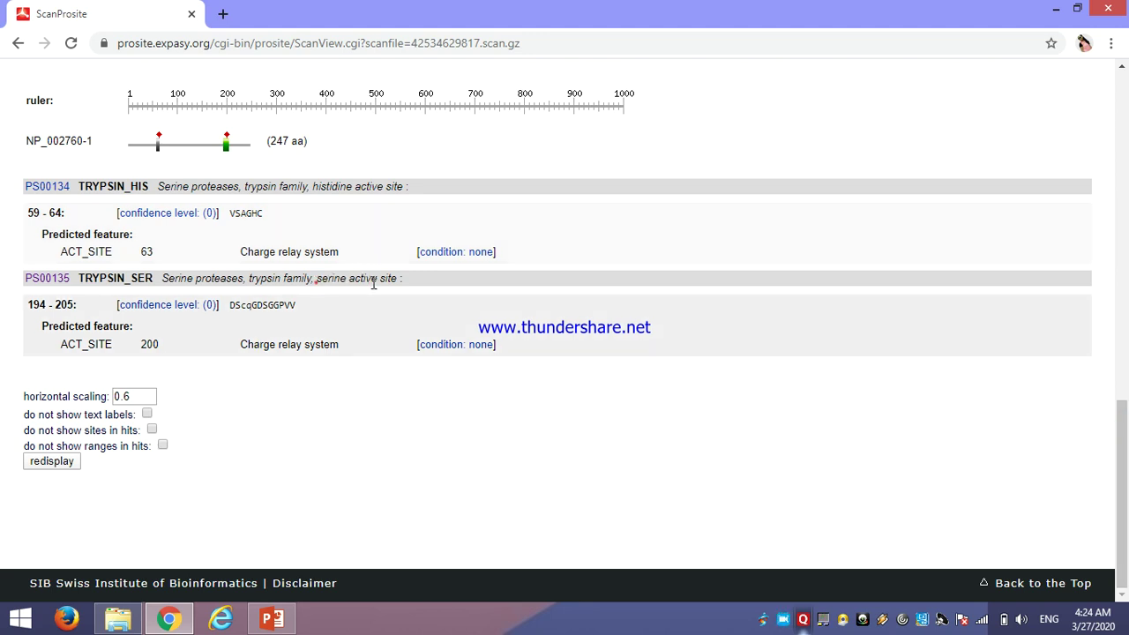
drag(403, 285, 409, 290)
click(430, 279)
drag(1118, 467, 1116, 383)
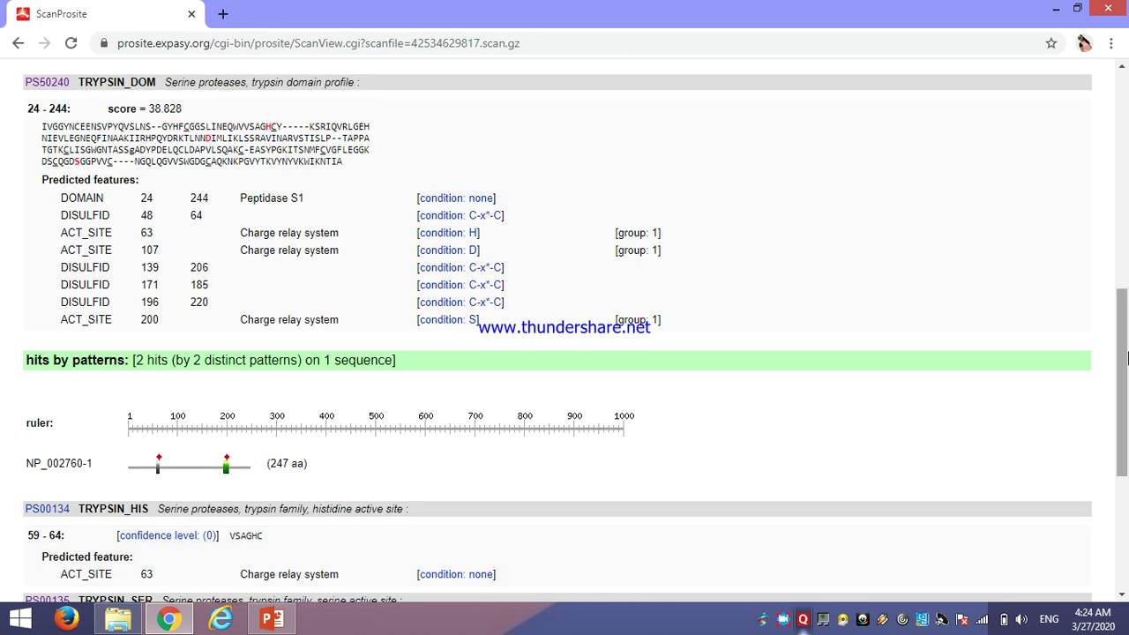
scroll(1126, 359, up, 6)
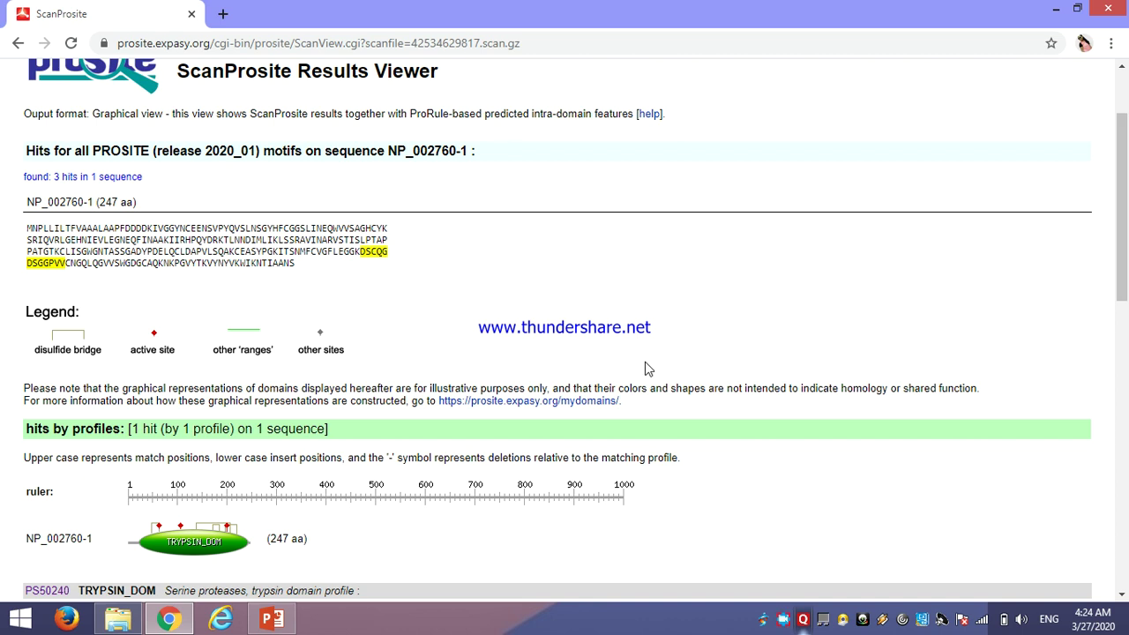
Open the PS50240 TRYPSIN_DOM documentation (PDOC00124) and scroll through its sections.
click(217, 554)
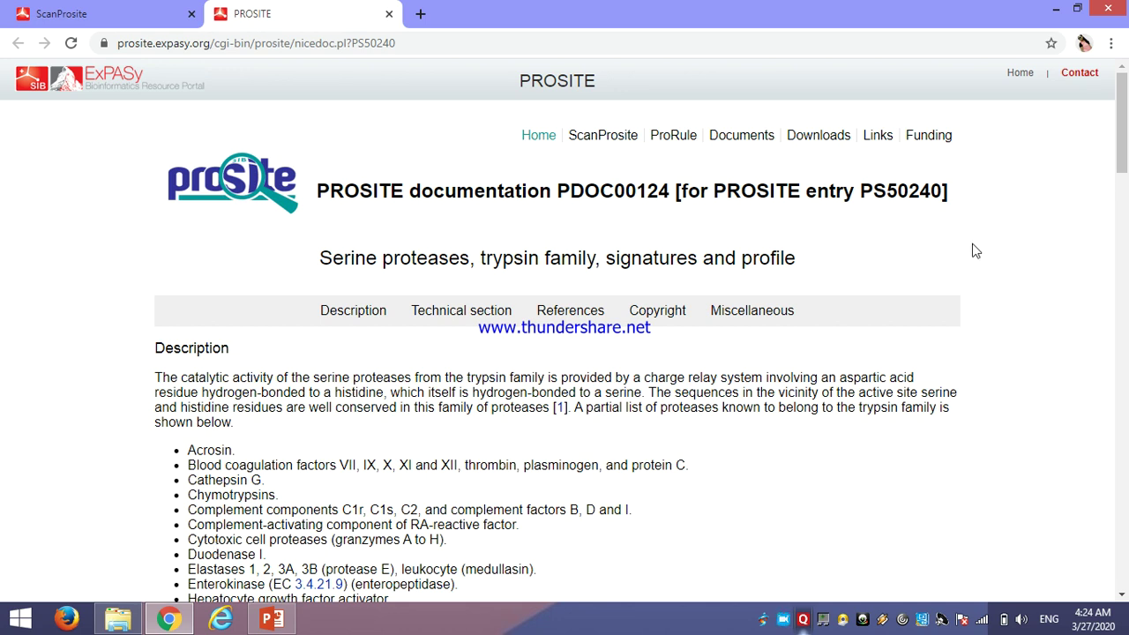
drag(1125, 132, 1125, 337)
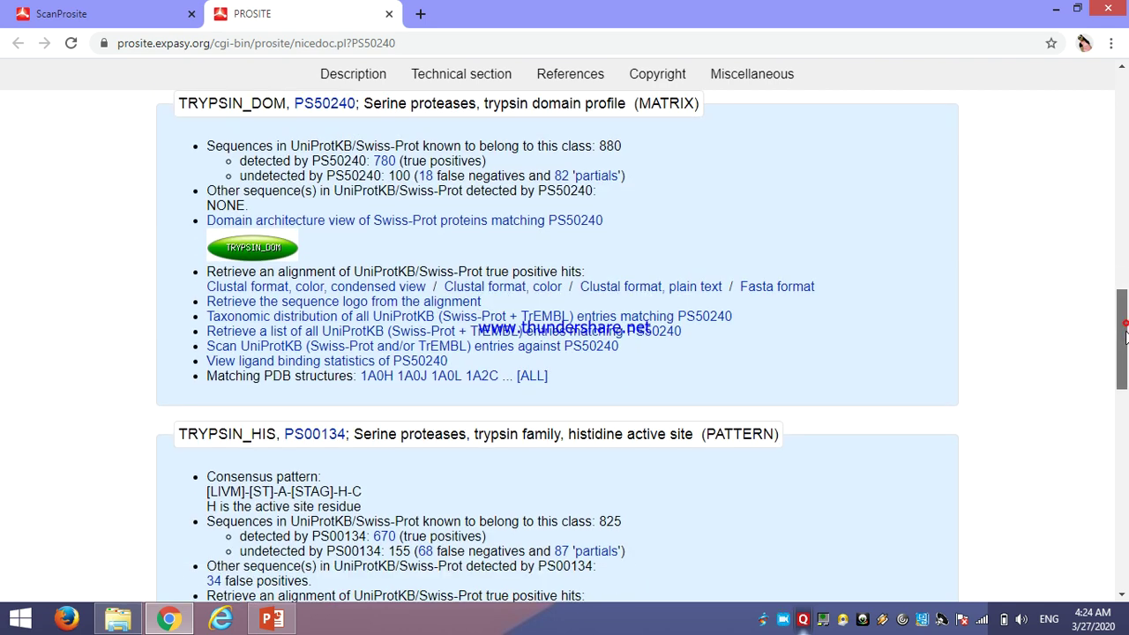
drag(1124, 333, 1125, 325)
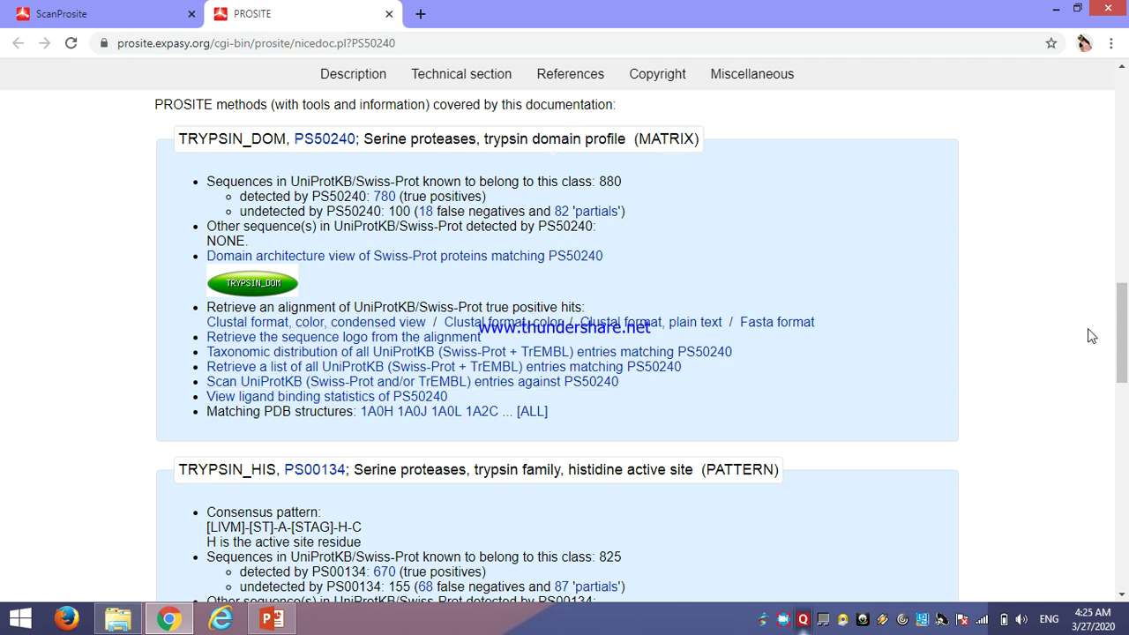
drag(1124, 315, 1126, 470)
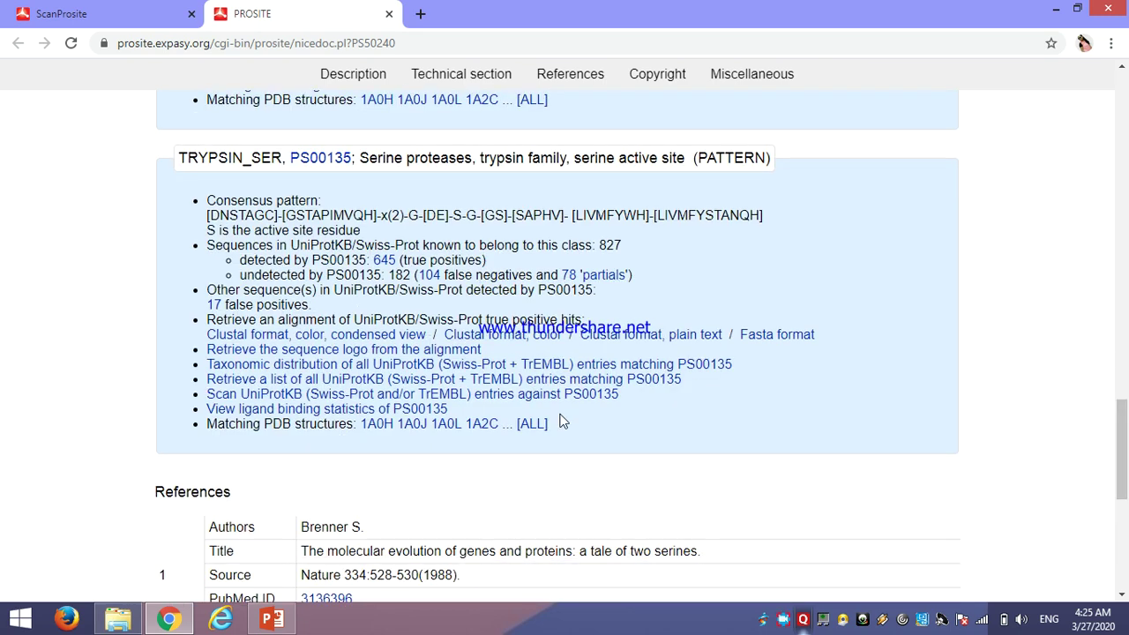
drag(1124, 439, 1126, 84)
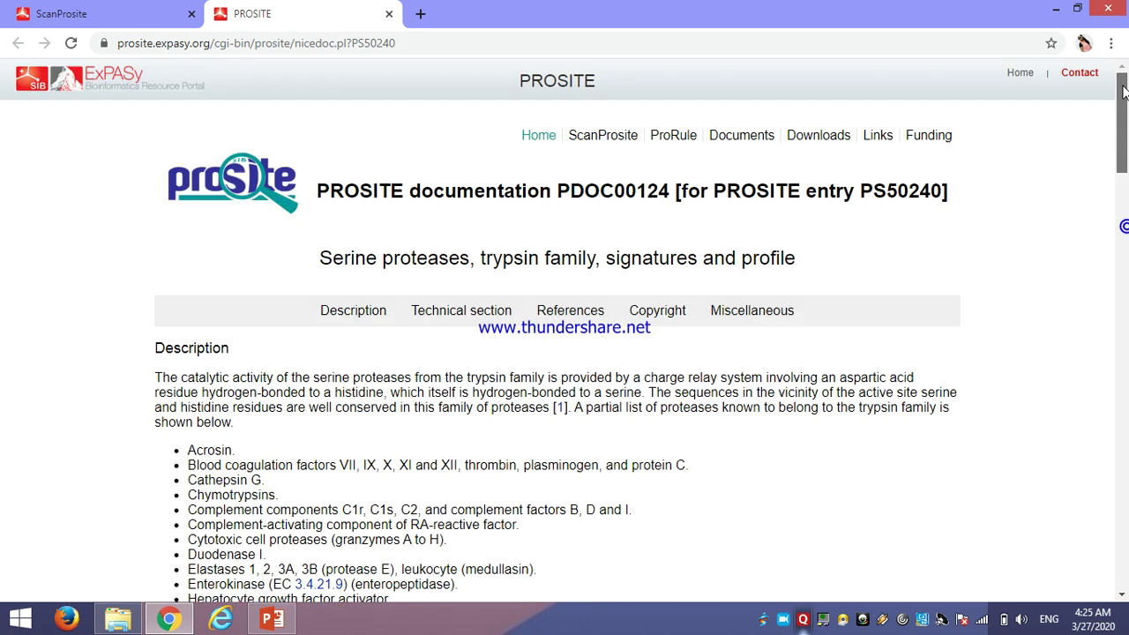
Go back to the ScanProsite results and scroll to the NP_002760-1 pattern hits.
click(85, 19)
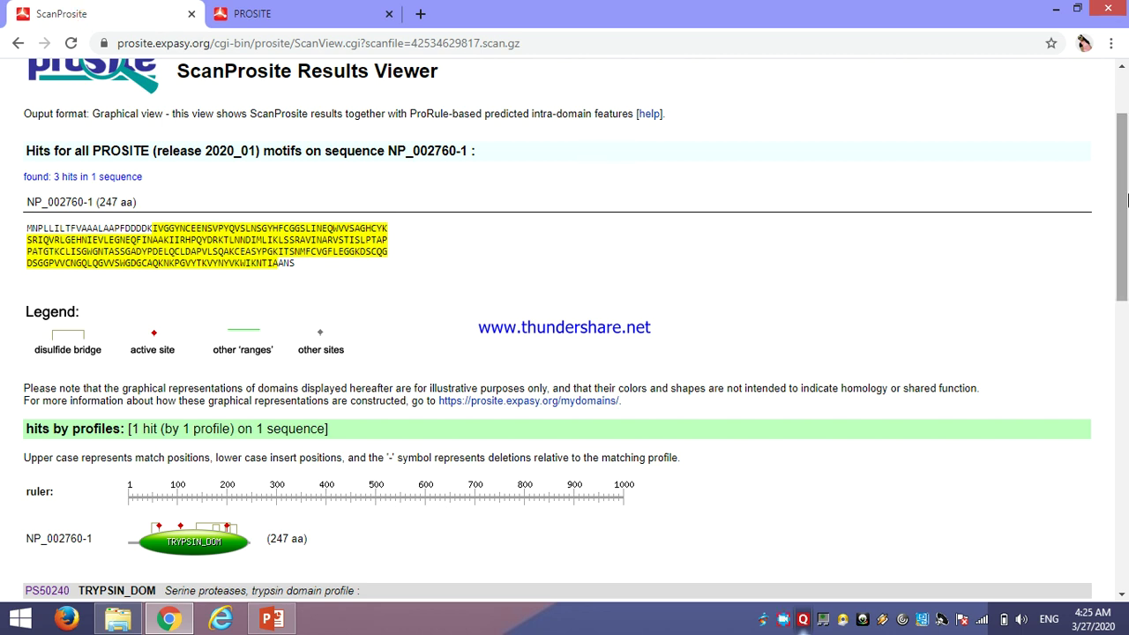
drag(1127, 201, 1127, 236)
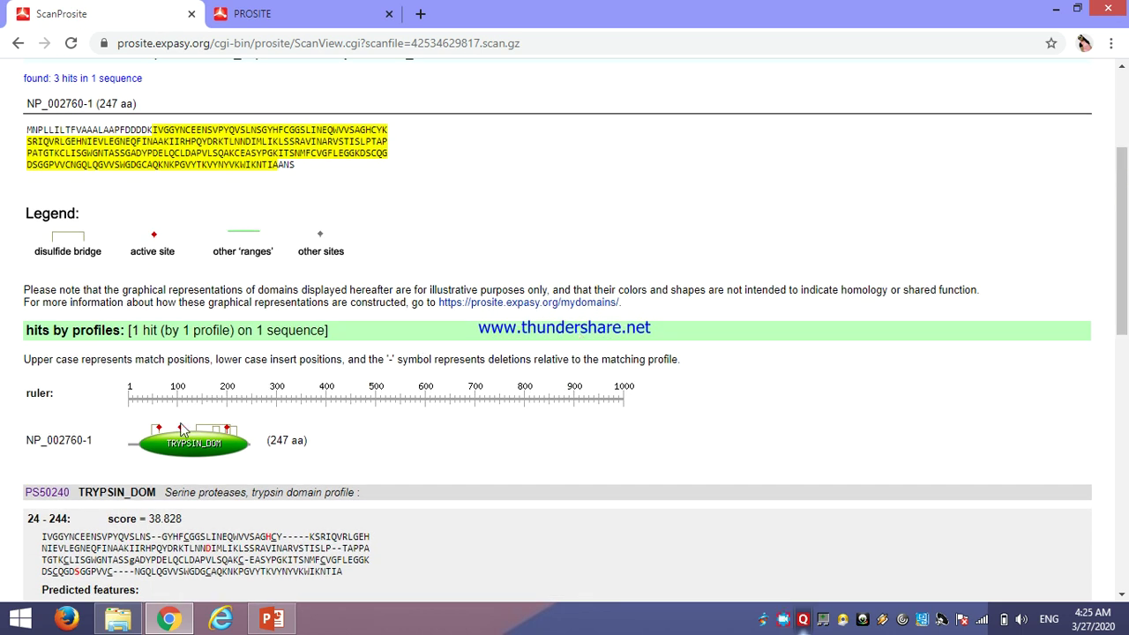
mouse_move(187, 458)
triple_click(285, 183)
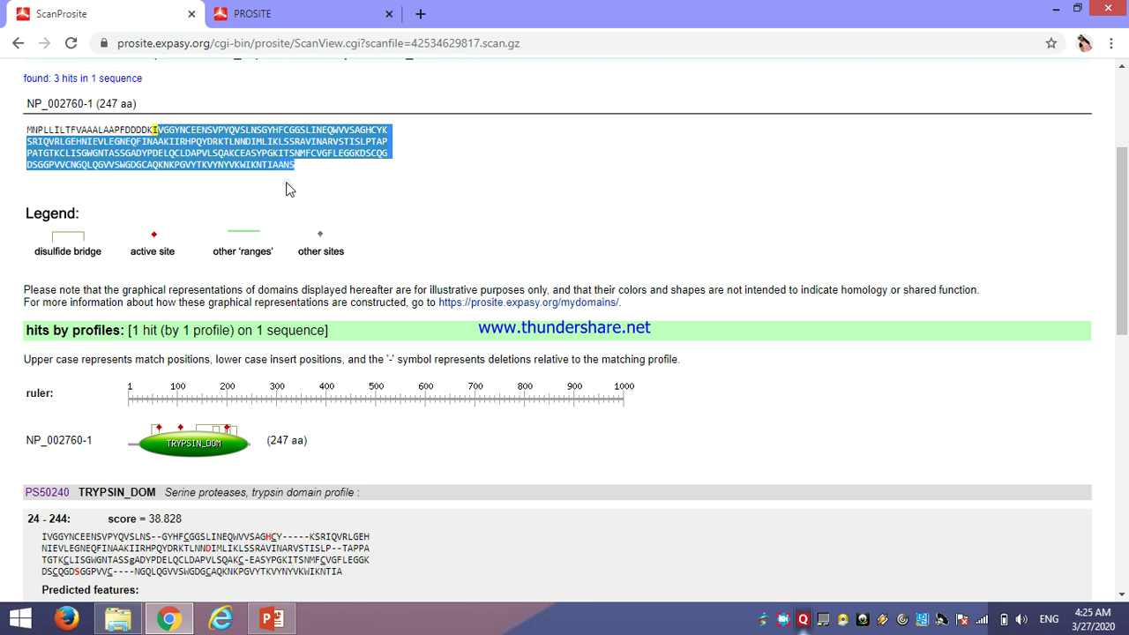
click(286, 182)
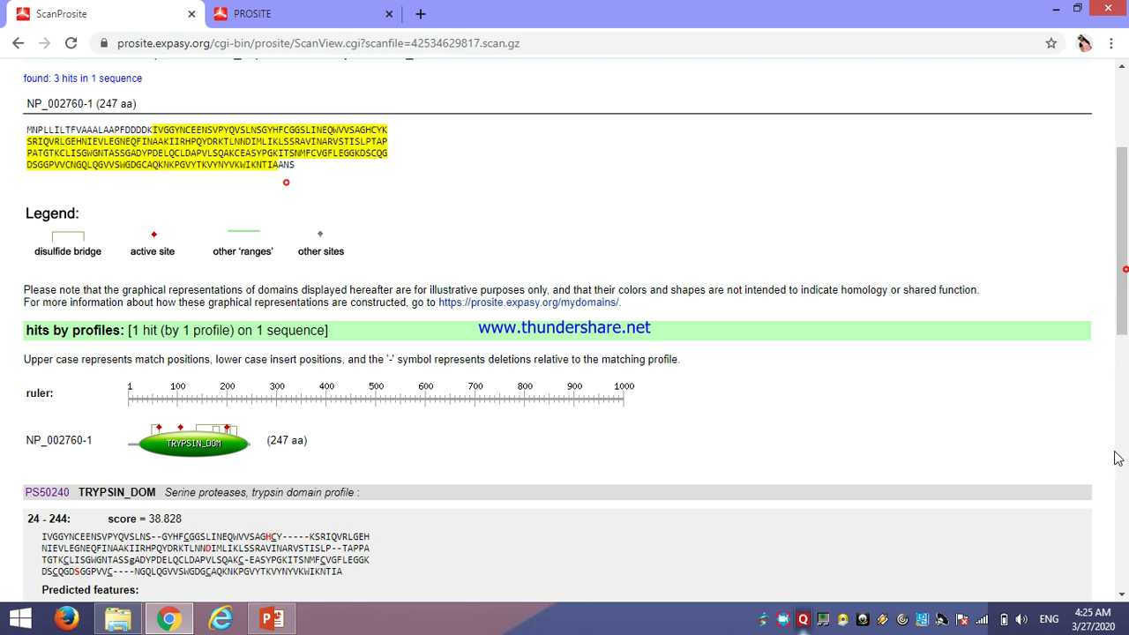
drag(1125, 309, 1122, 428)
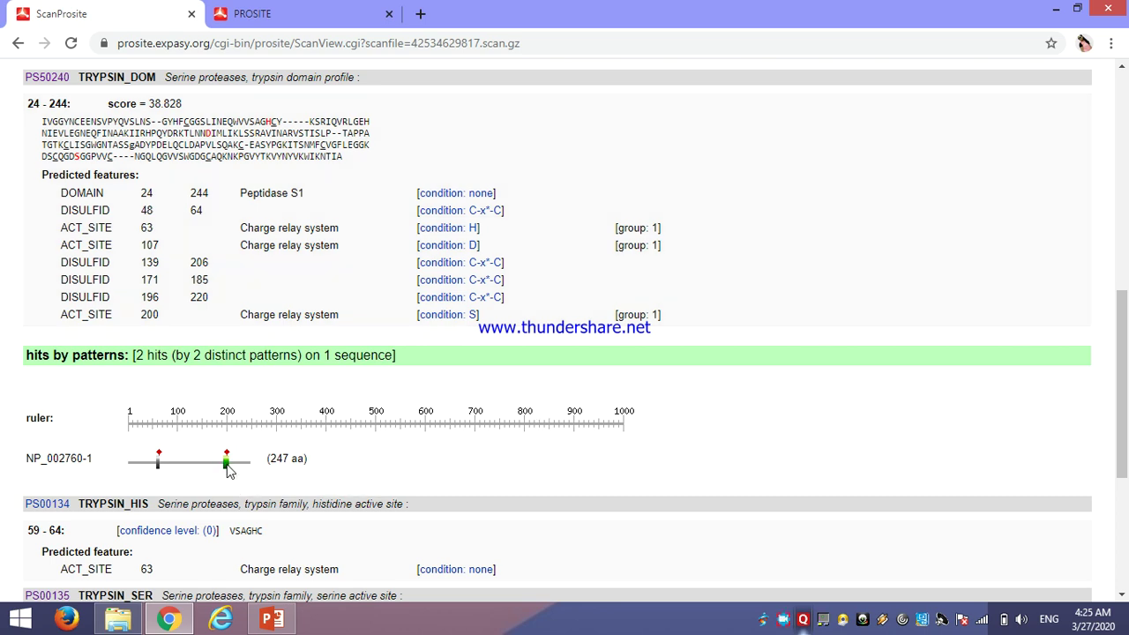
Open the PS00135 serine active-site documentation, scroll to its Technical section, then return.
click(226, 466)
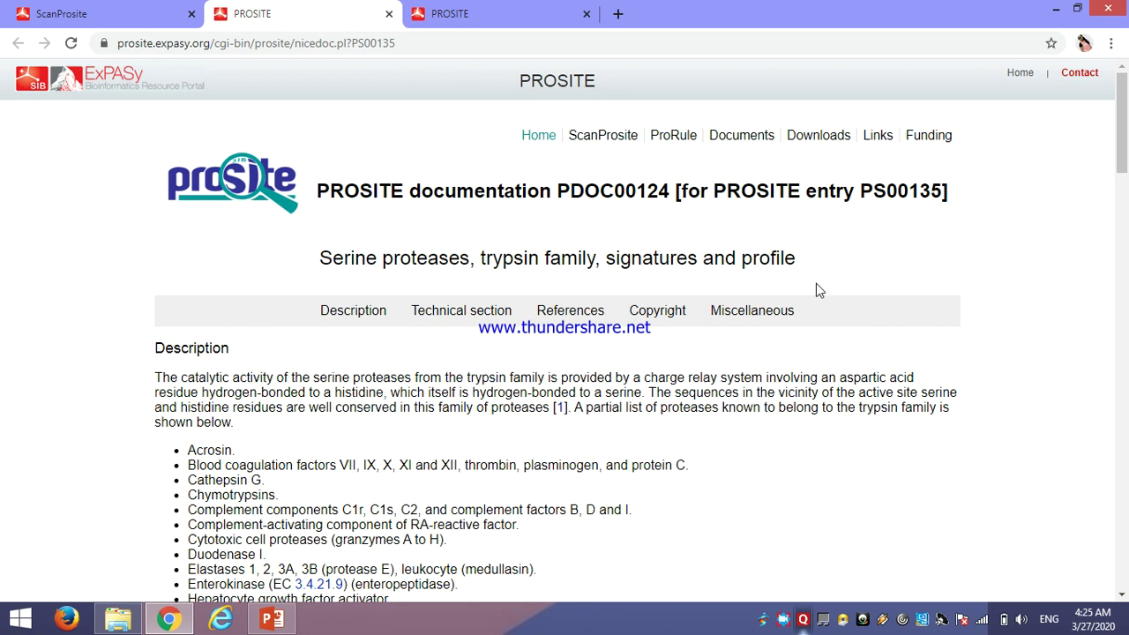
scroll(1122, 144, down, 10)
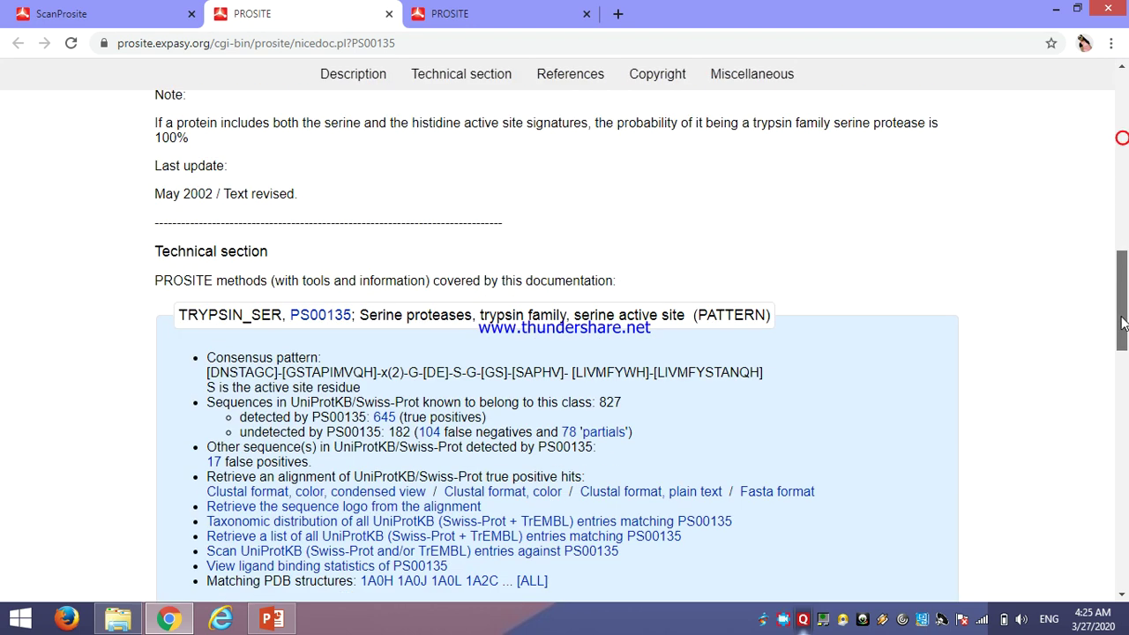
click(102, 17)
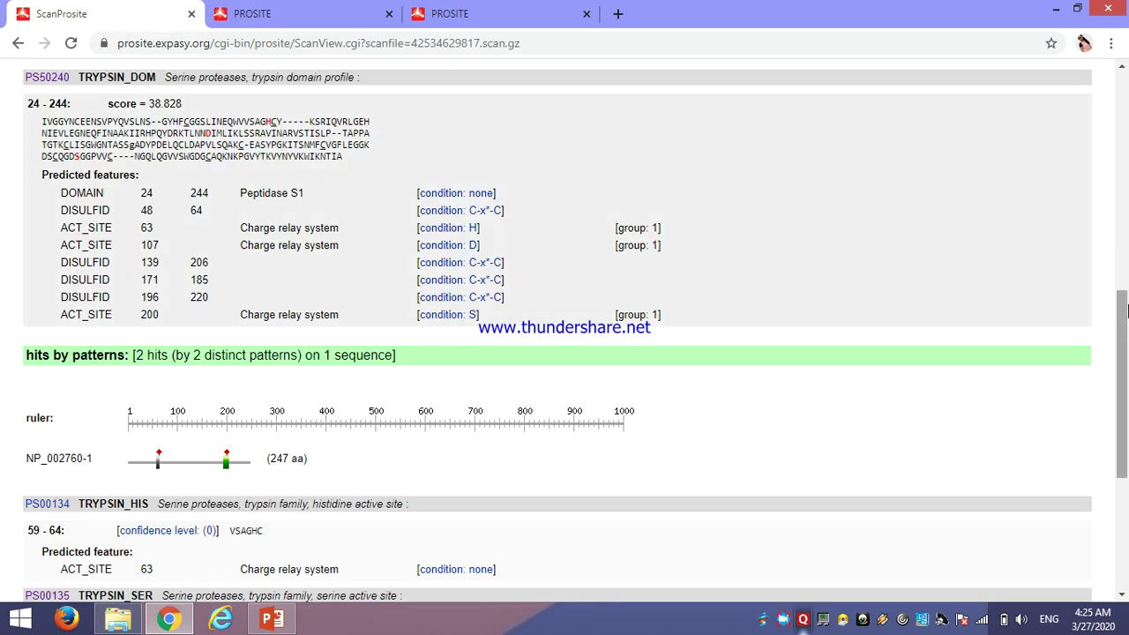
drag(1124, 328, 1125, 155)
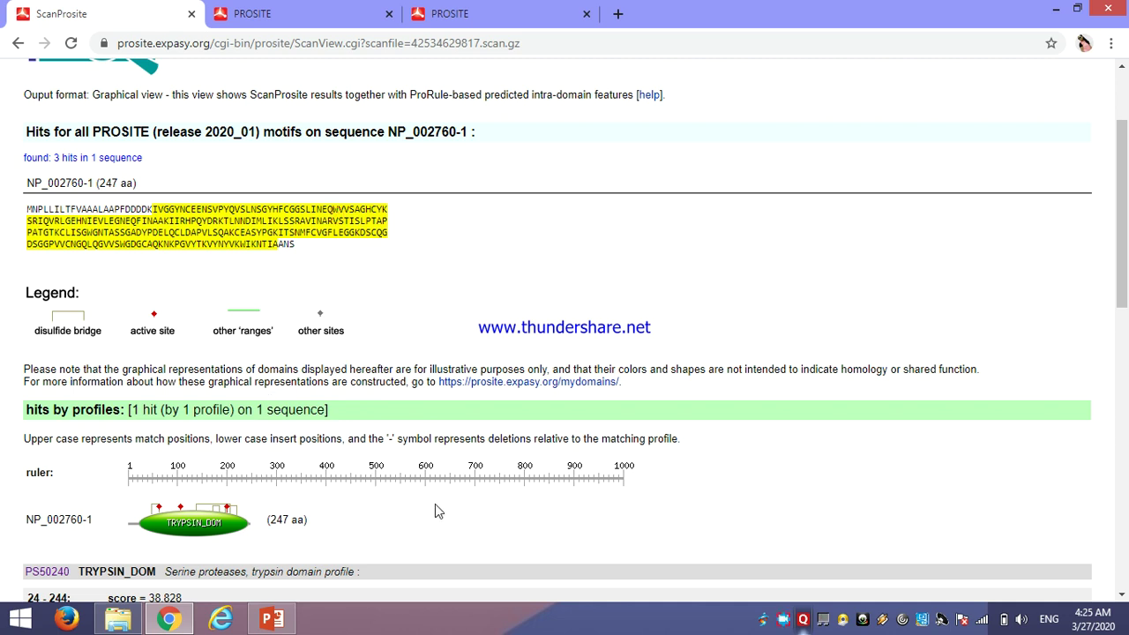
drag(1126, 260, 1127, 455)
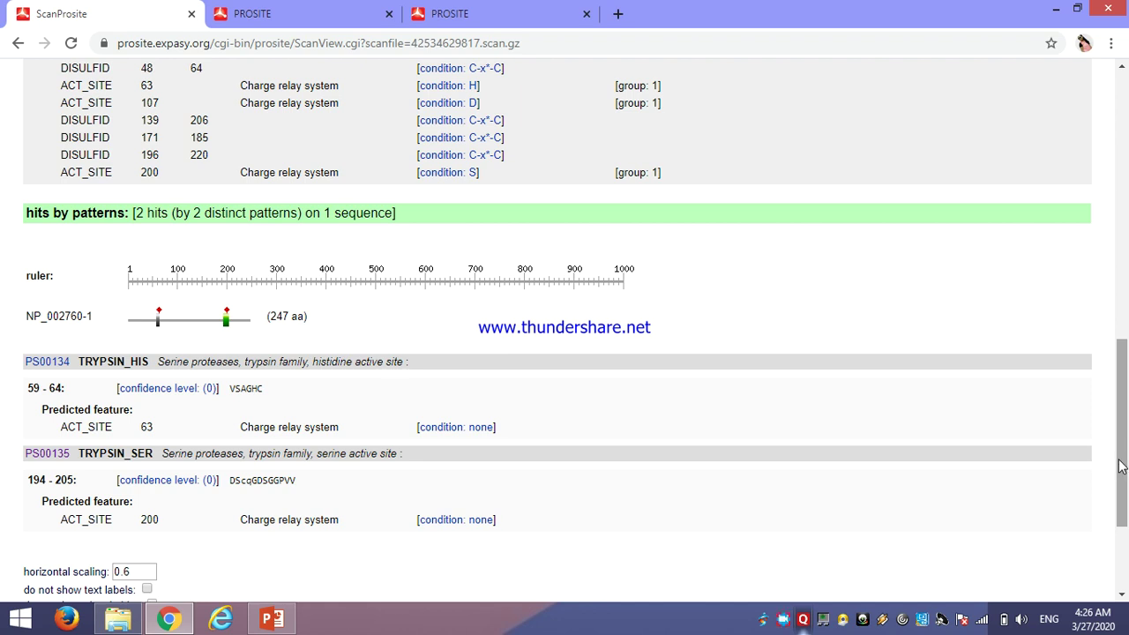
drag(1125, 468, 1125, 237)
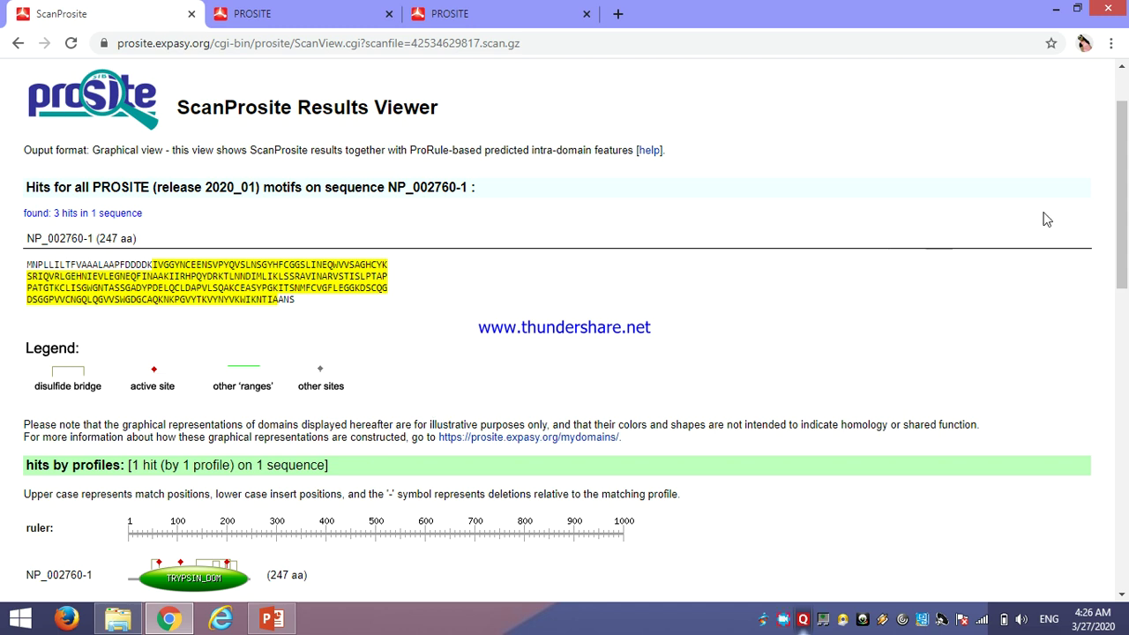
scroll(1125, 204, up, 1)
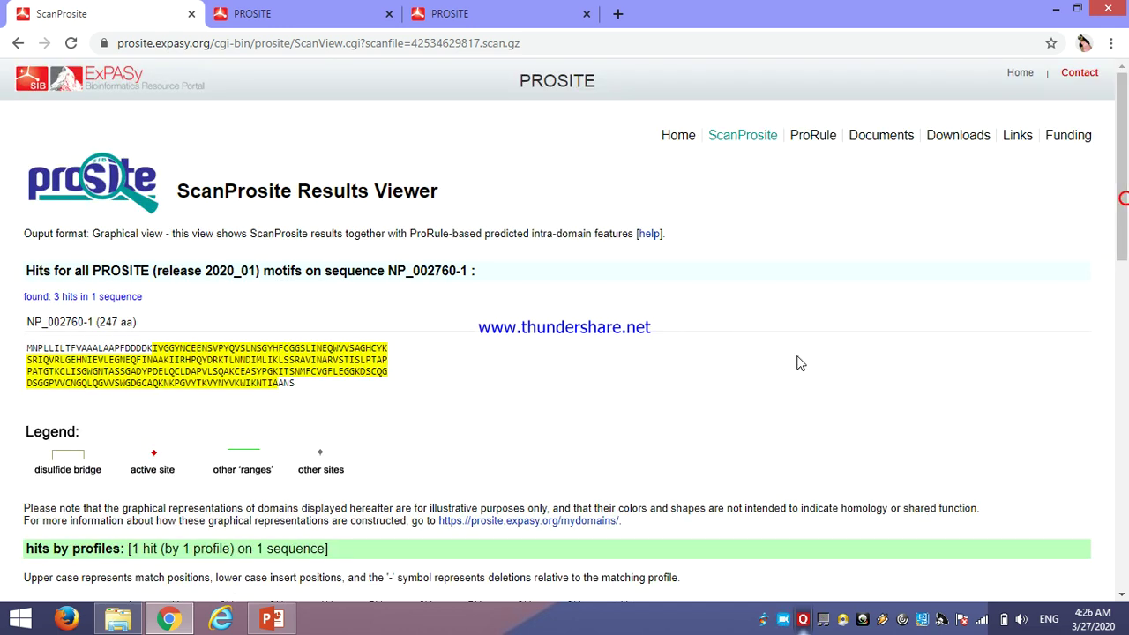